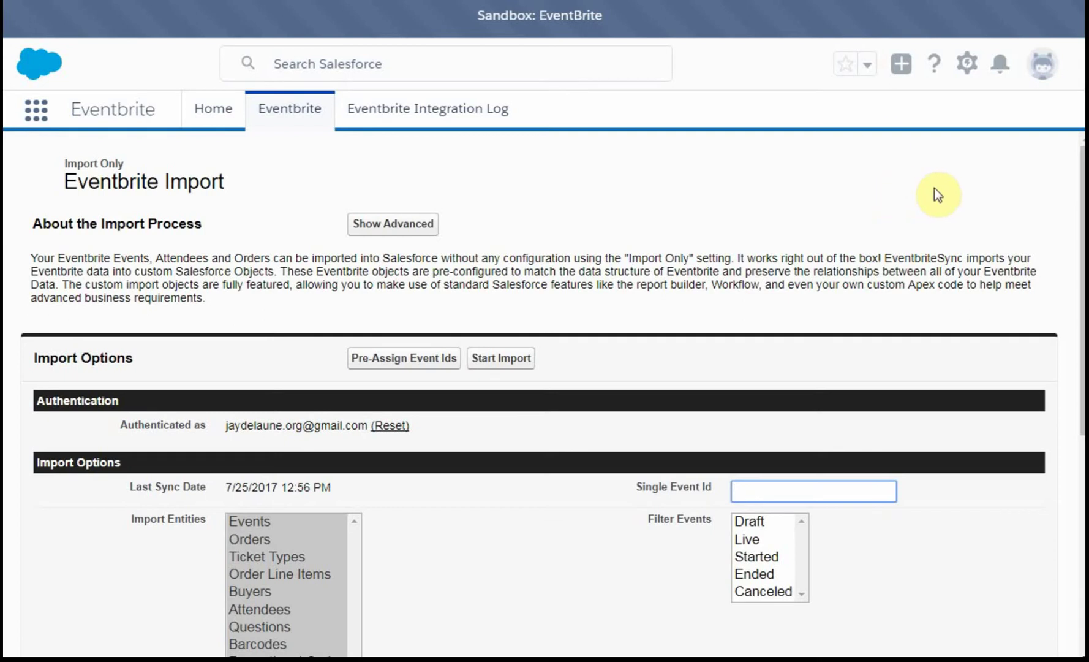
Step: Scroll through the Eventbrite Import page to review the import options and results, then return to the top
scroll(936, 188, "down", 3)
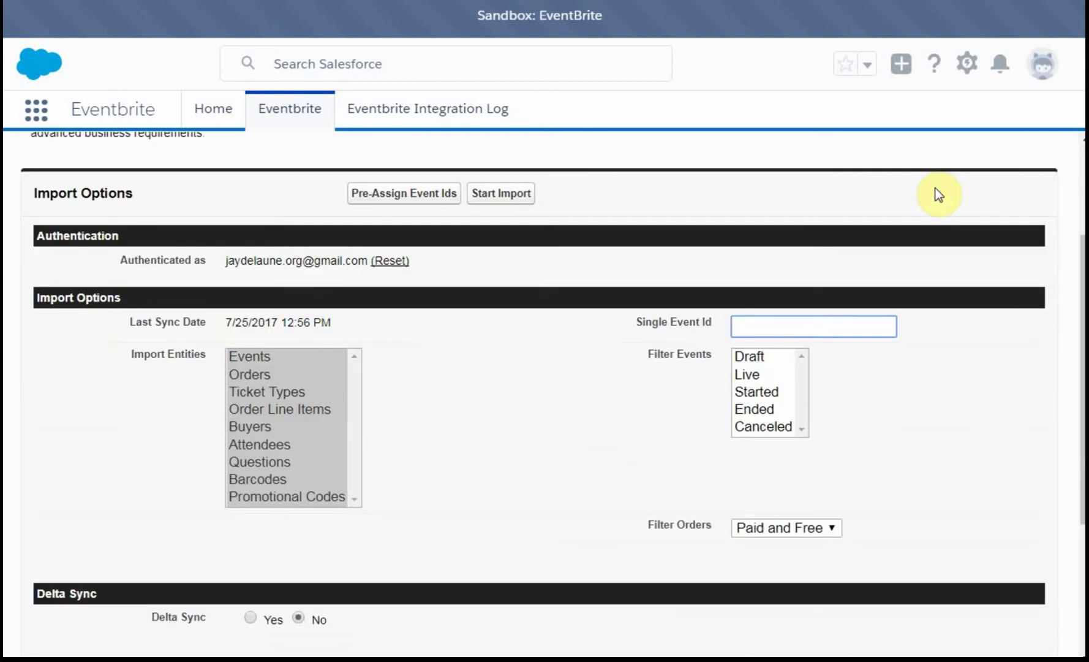
scroll(935, 188, "down", 3)
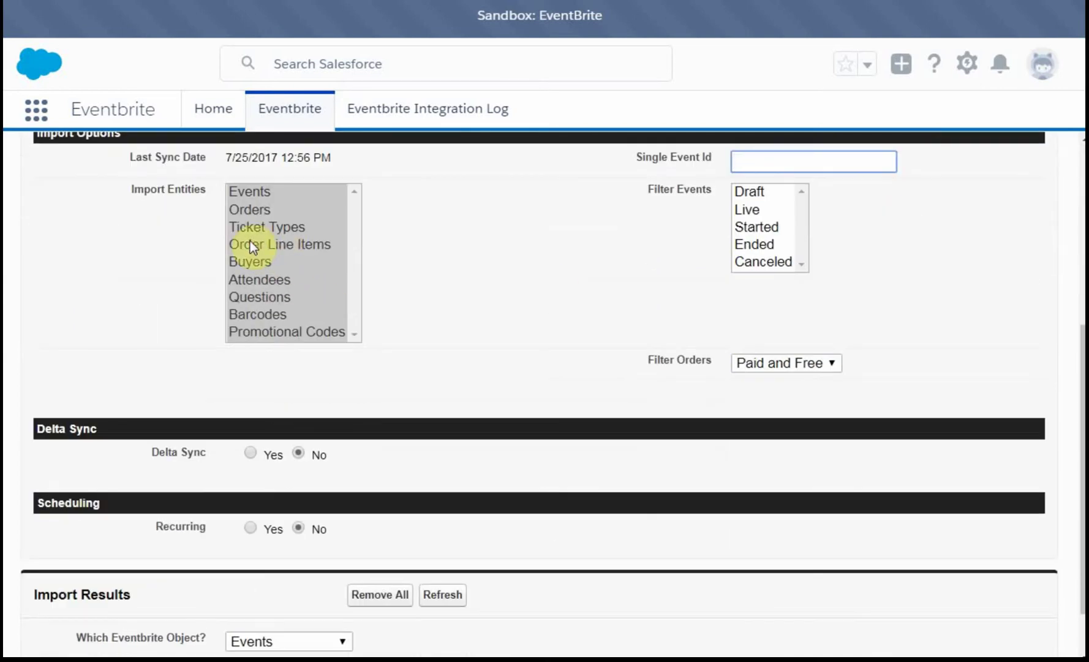
scroll(497, 288, "down", 1)
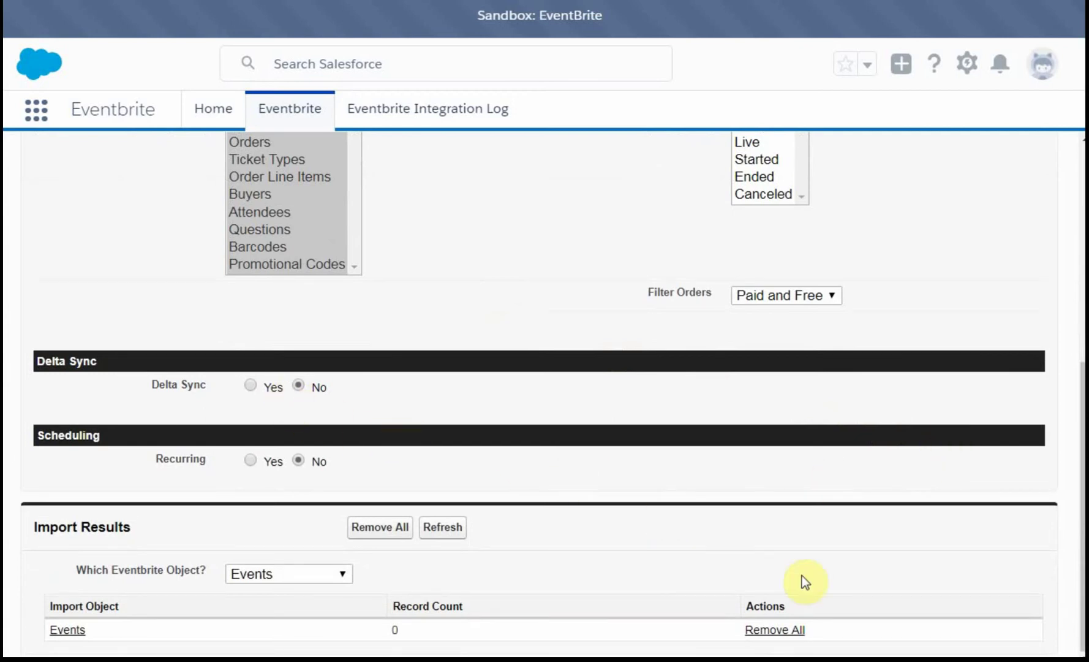
scroll(802, 564, "up", 6)
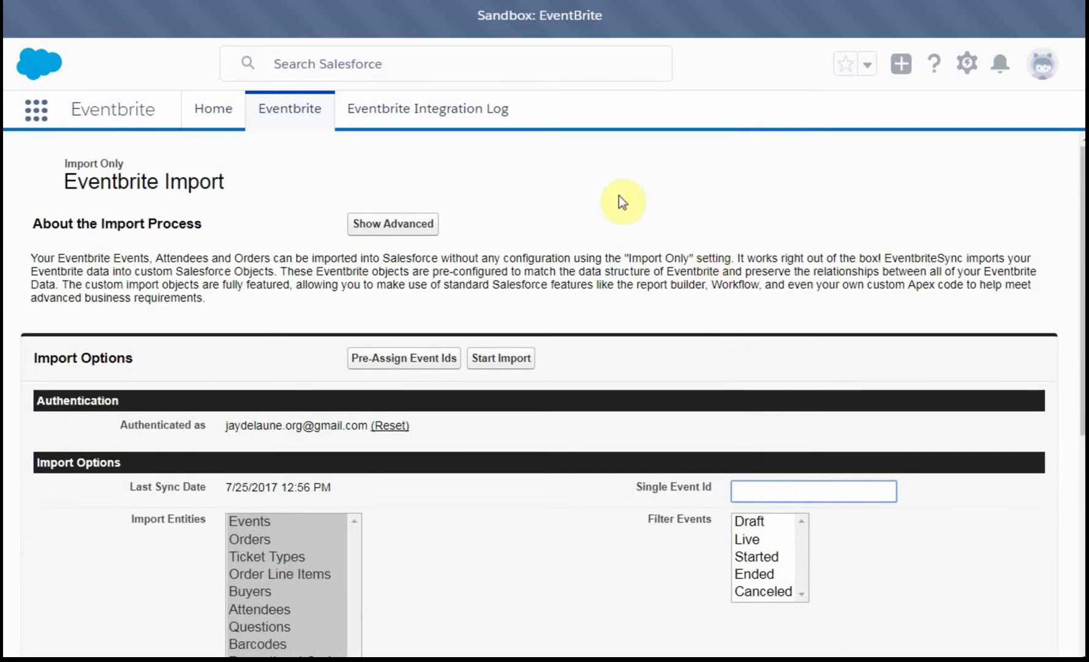
Step: Reveal the advanced import settings and scroll down to the Debug Logging section
left_click(385, 226)
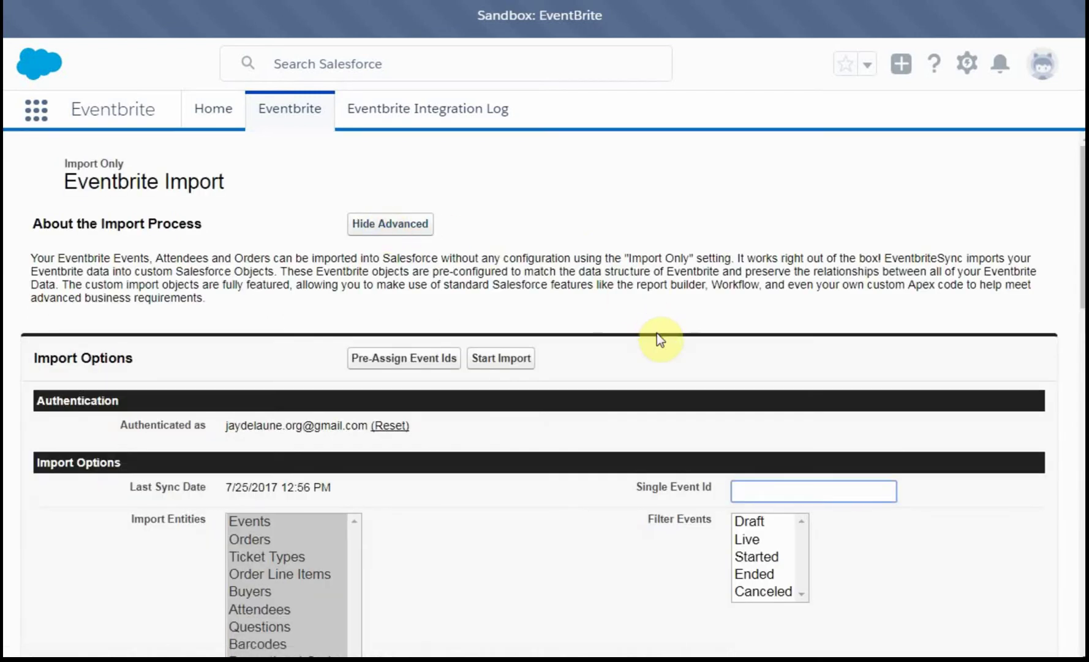
scroll(657, 333, "down", 1)
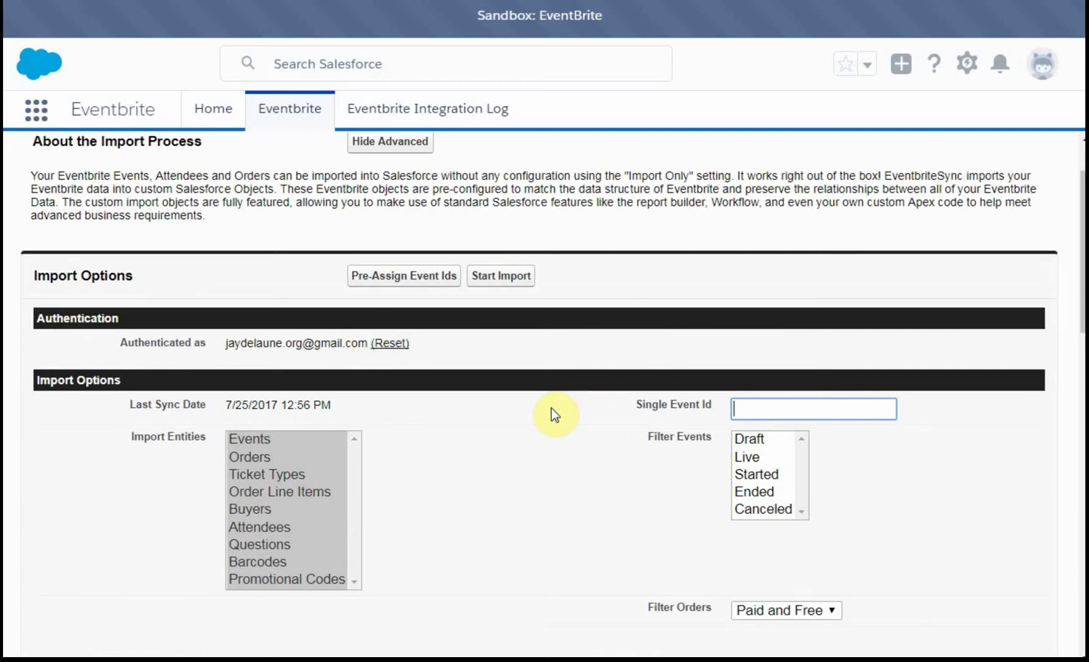
scroll(553, 414, "down", 1)
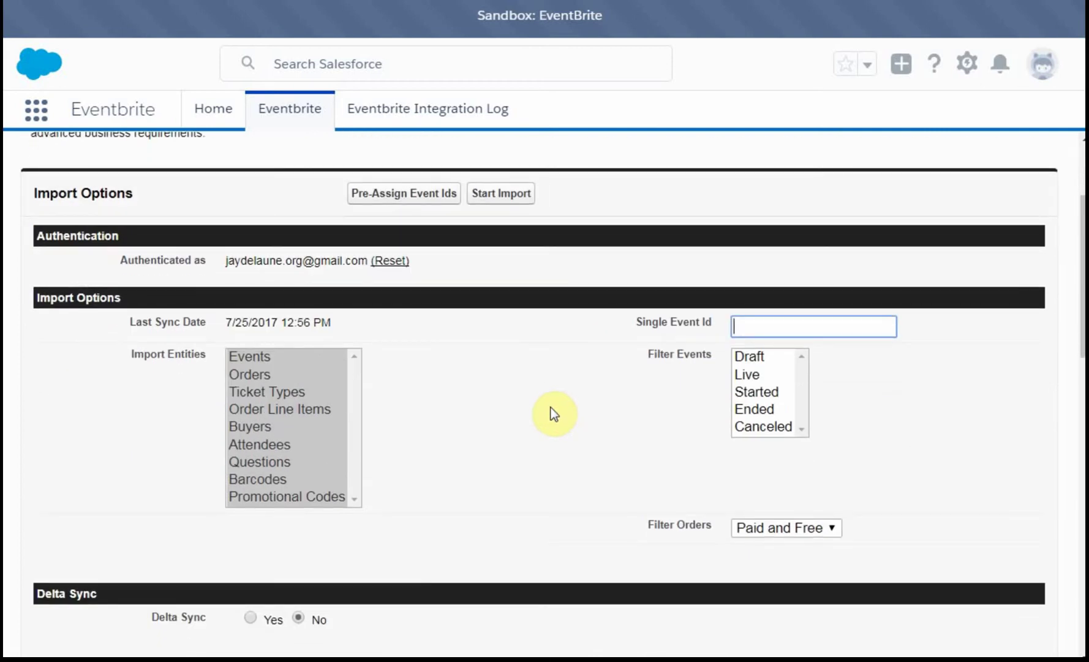
scroll(551, 407, "down", 1)
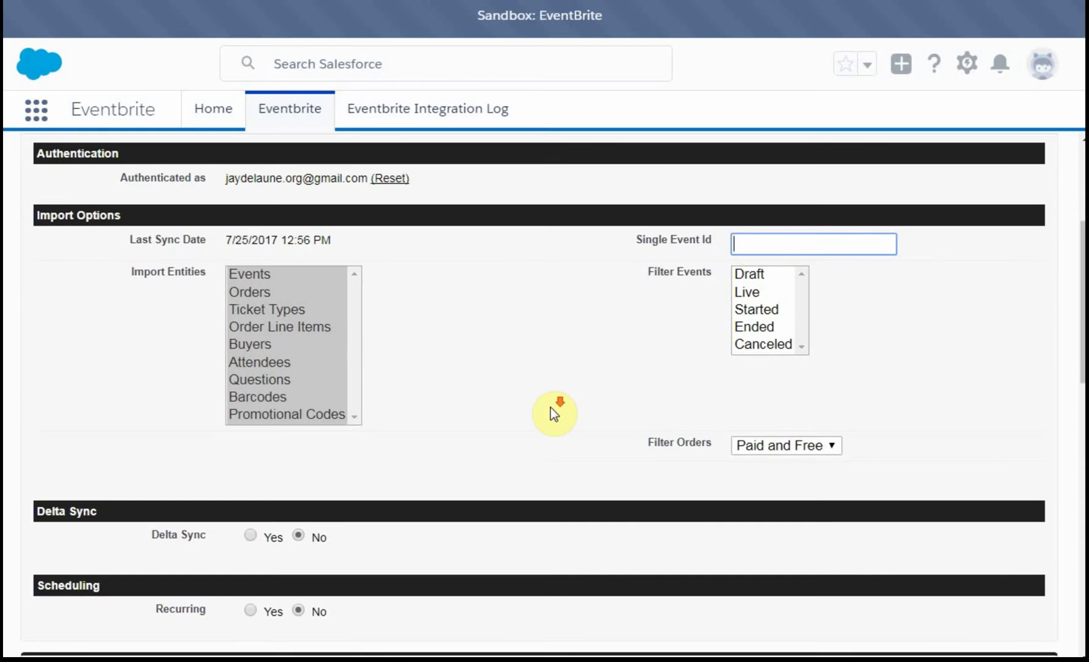
scroll(551, 408, "down", 4)
scroll(555, 413, "down", 1)
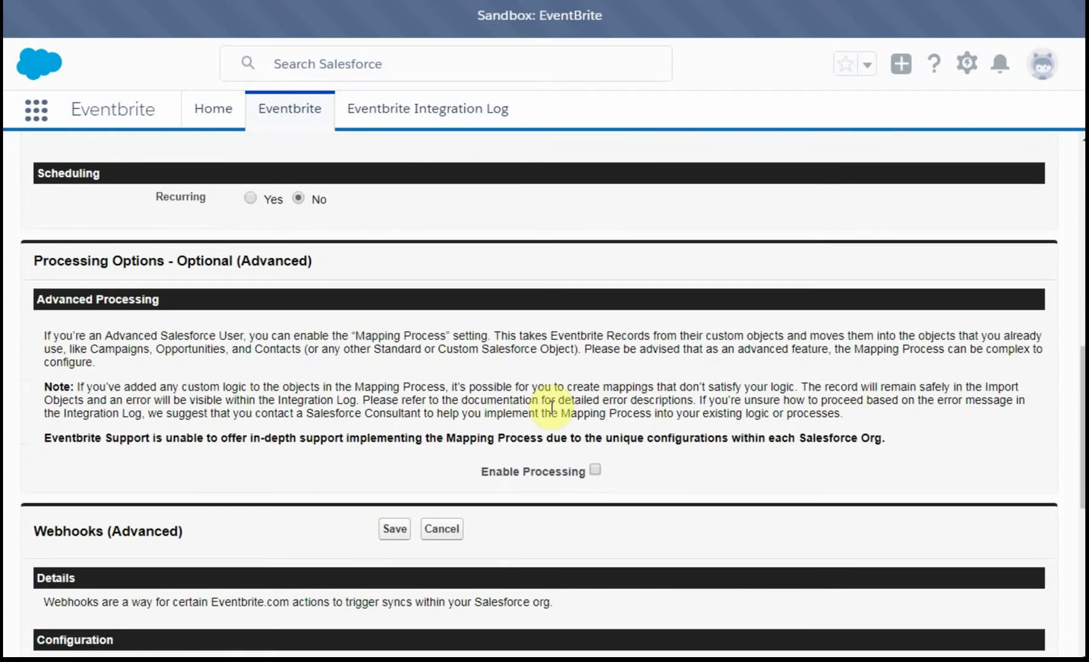
scroll(552, 406, "down", 6)
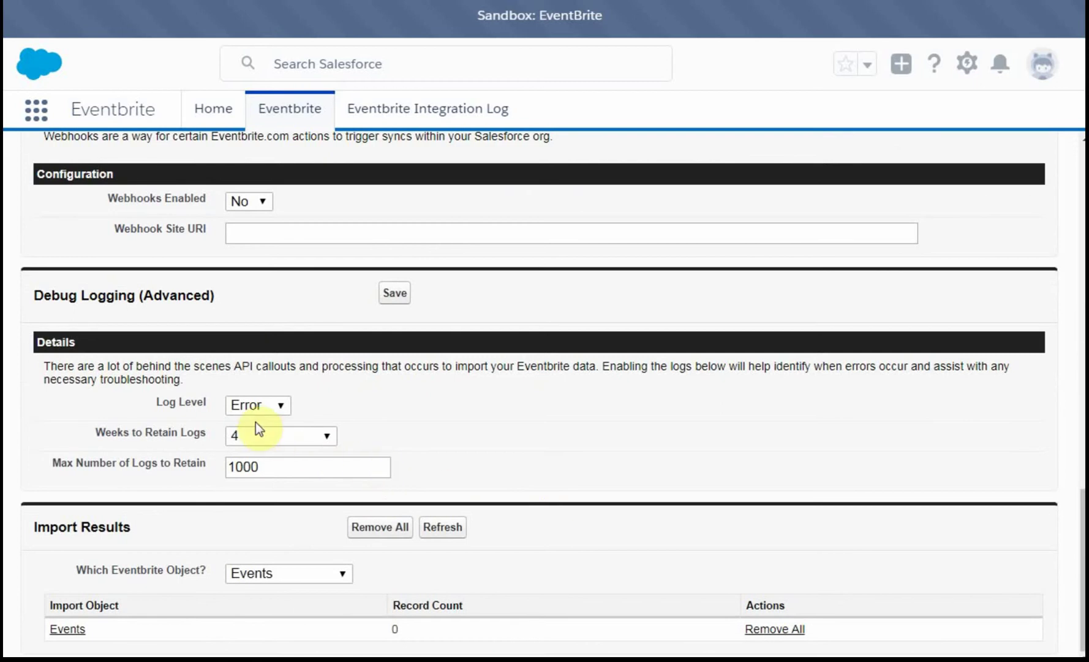
Step: Set the log level to Debug, keep 4 weeks of log retention, and save
left_click(282, 404)
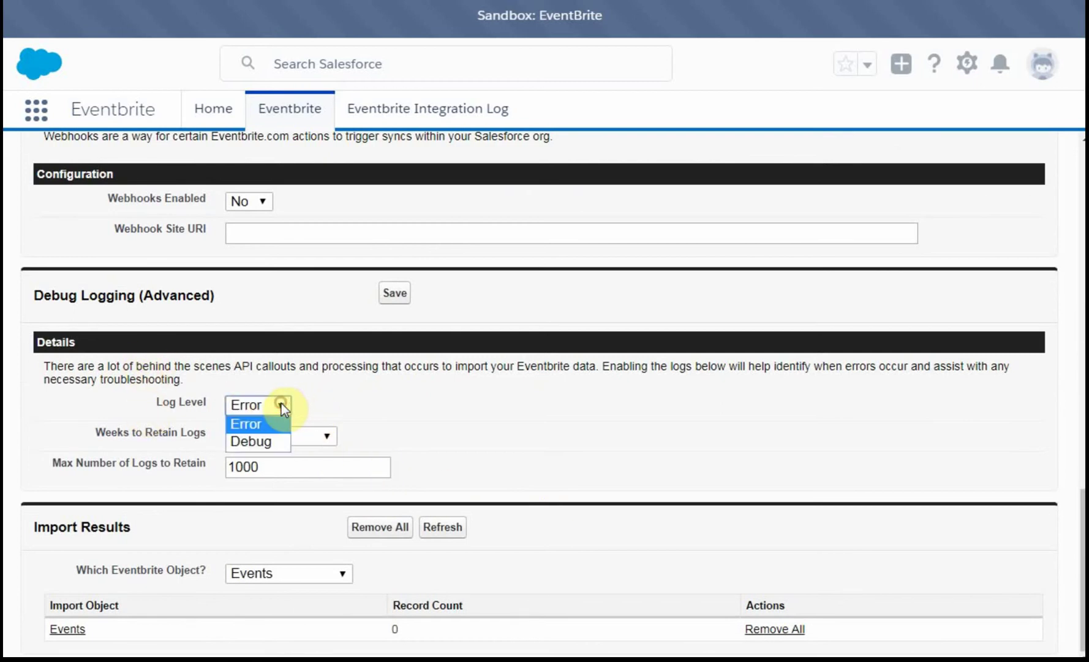
left_click(272, 440)
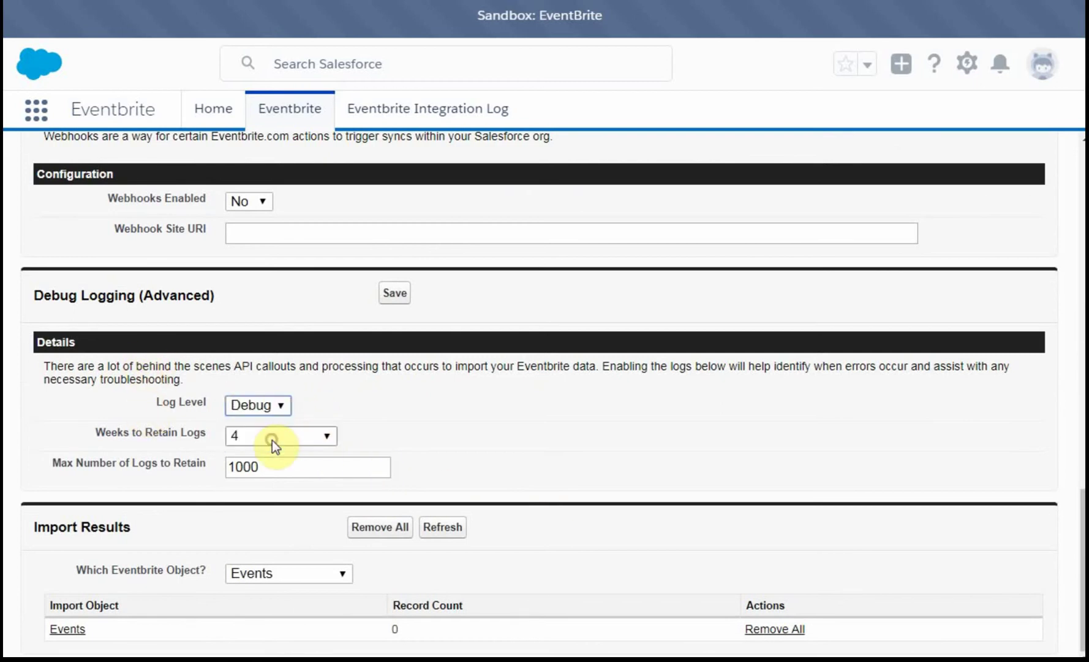
left_click(319, 437)
left_click(320, 437)
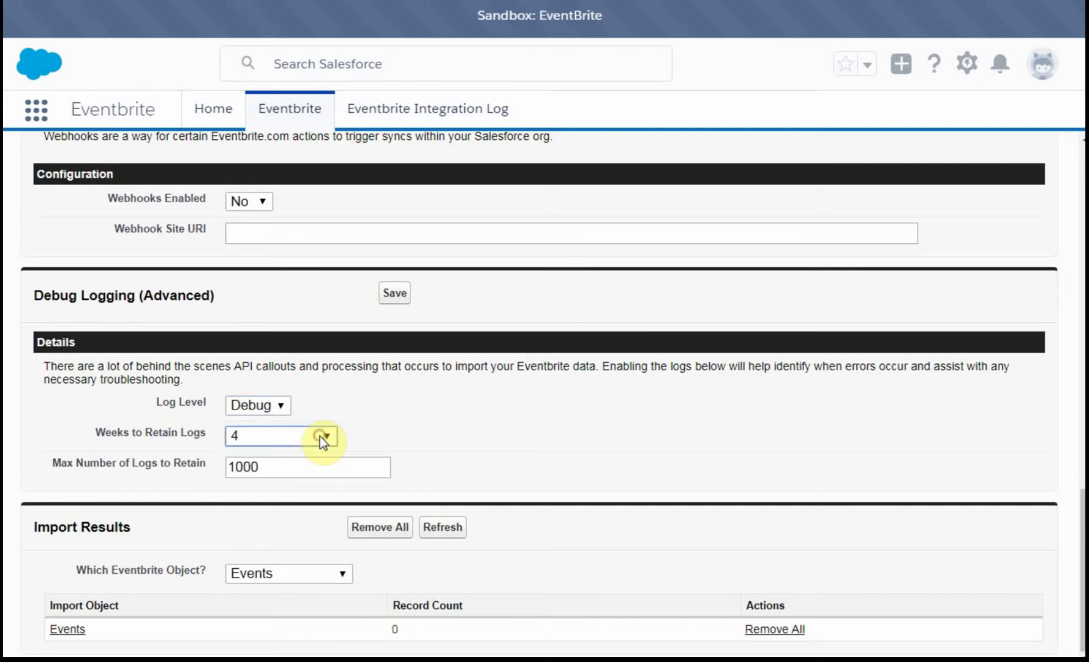
left_click(436, 411)
left_click(394, 294)
Step: Tick Enable Processing under Advanced Processing and confirm turning on the mapping process
scroll(573, 241, "up", 4)
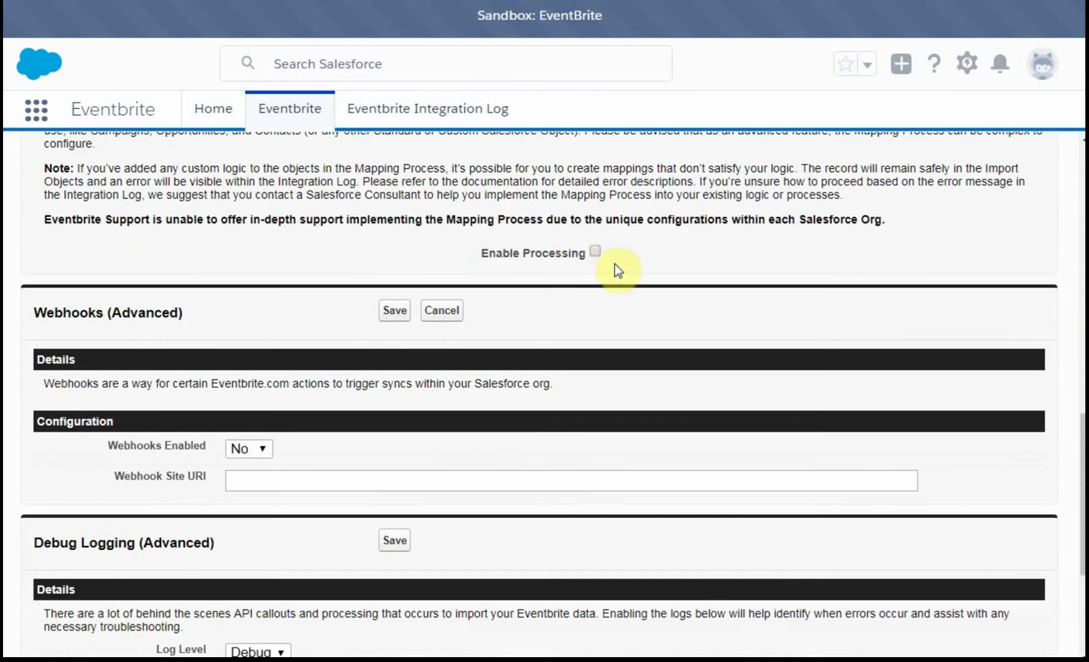
scroll(624, 258, "up", 1)
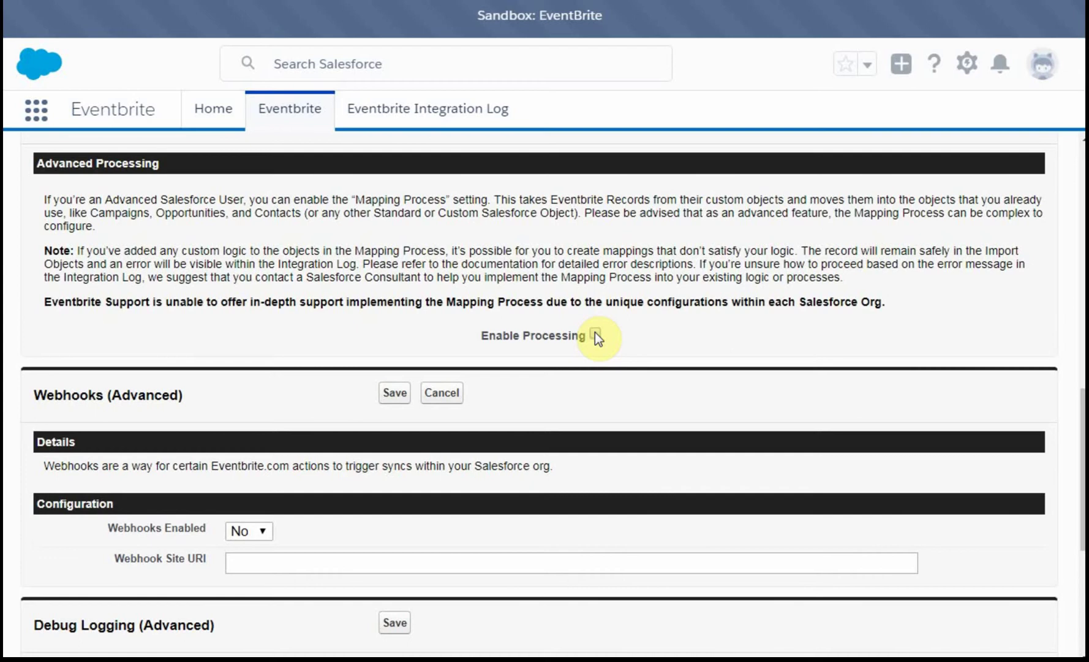
left_click(595, 334)
left_click(613, 96)
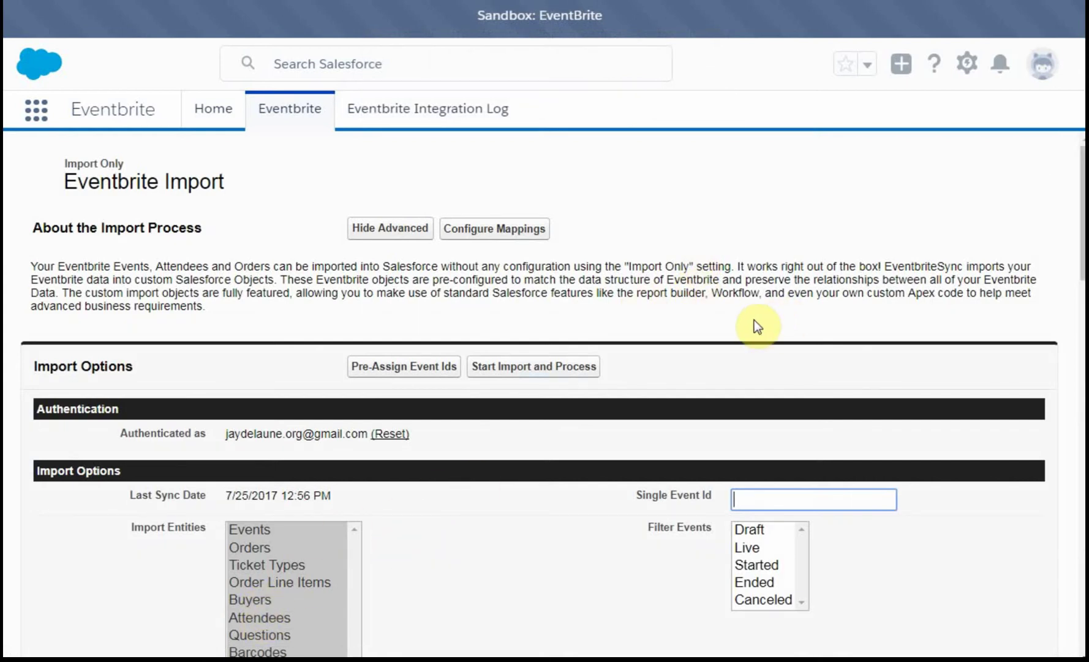
Step: In Mapping Configuration, keep Events targeting Campaign and tick Create Attendees as Campaign Members
left_click(480, 230)
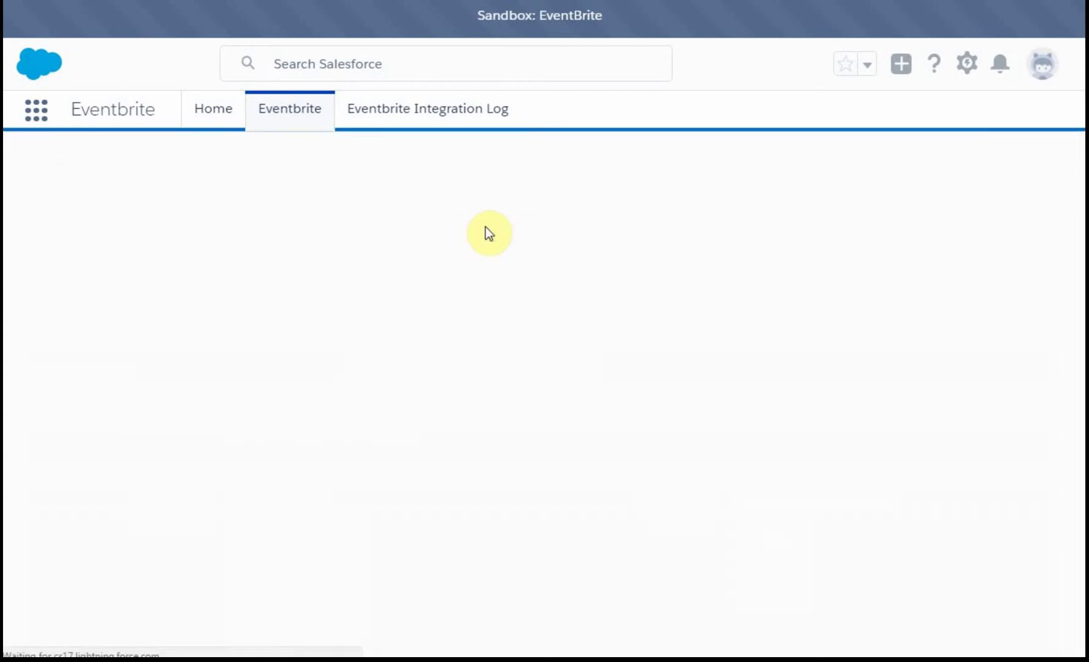
scroll(798, 338, "down", 1)
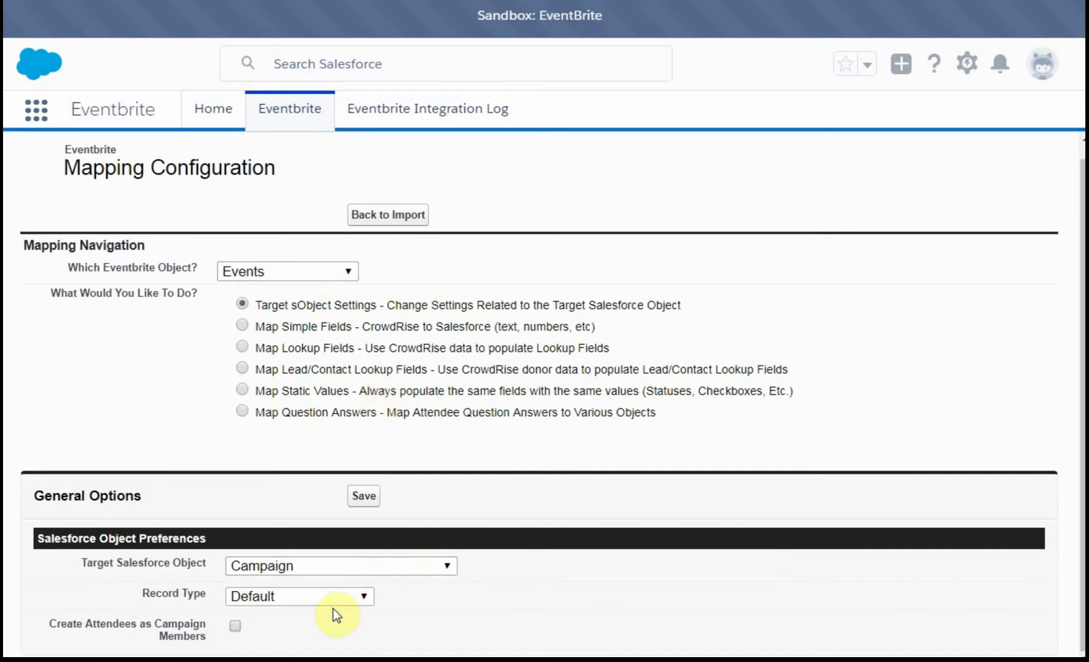
left_click(235, 627)
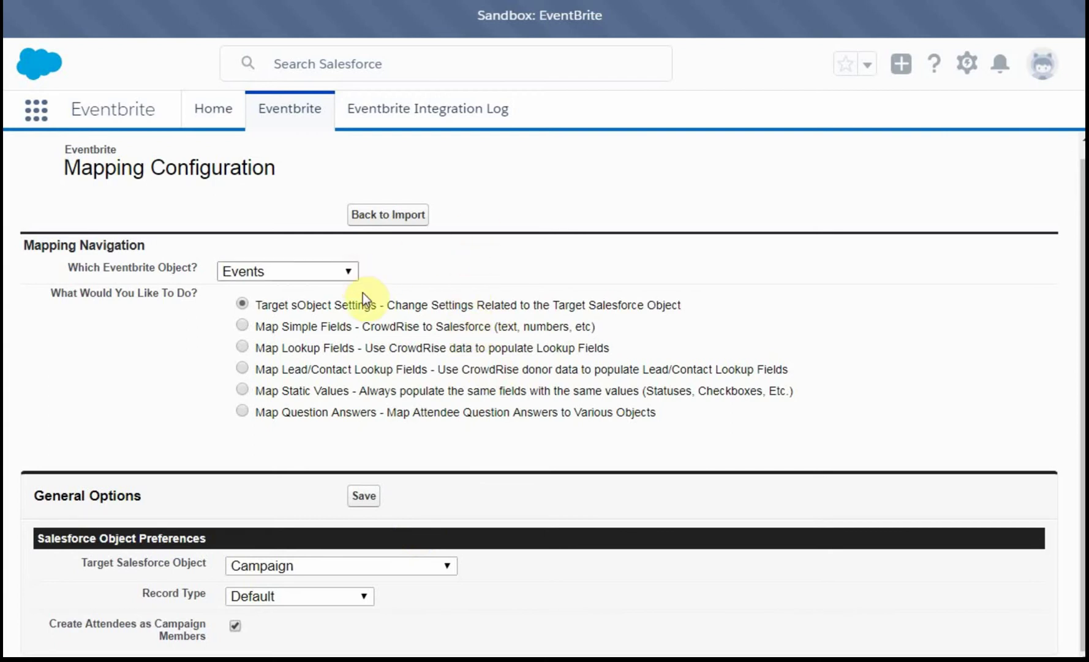
Step: Save the Events mapping and switch the mapping configuration to the Buyers object
left_click(365, 496)
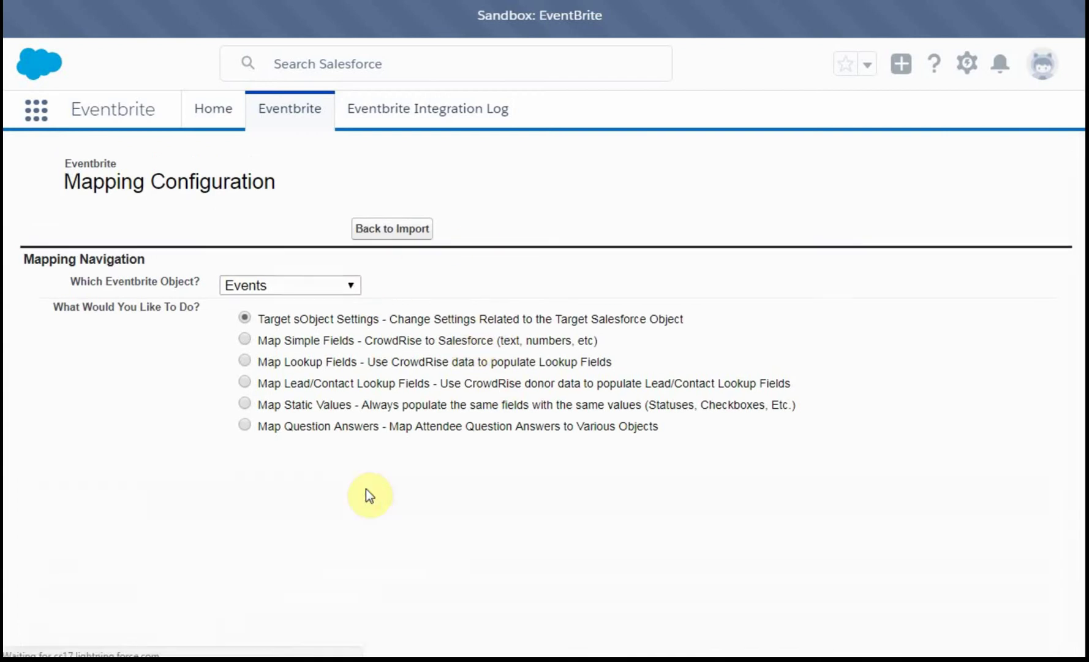
left_click(351, 283)
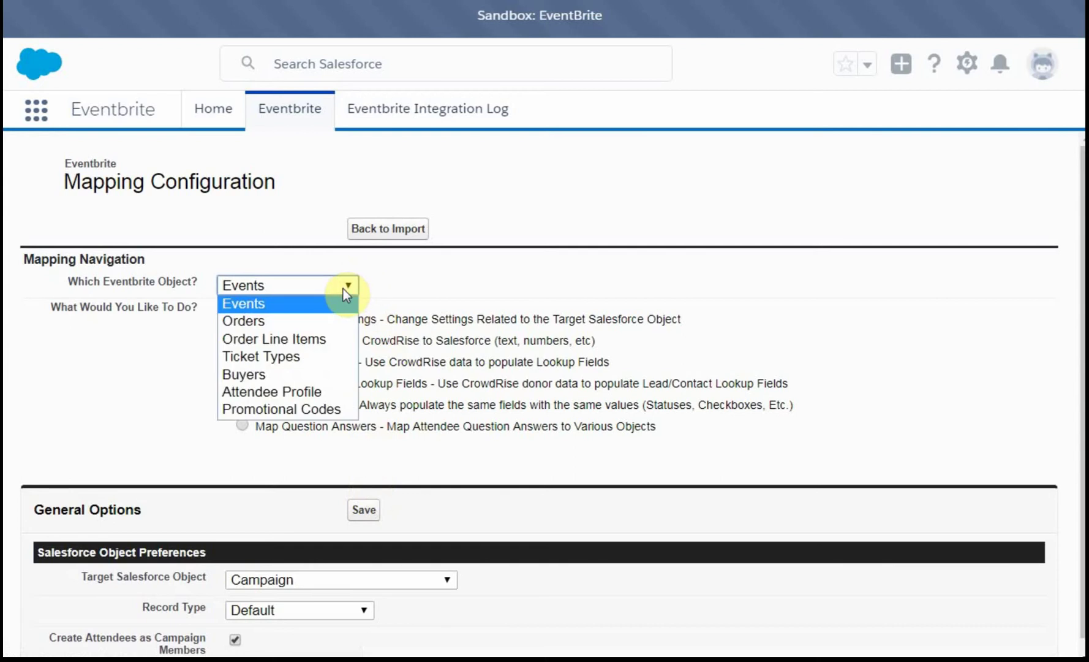
left_click(320, 372)
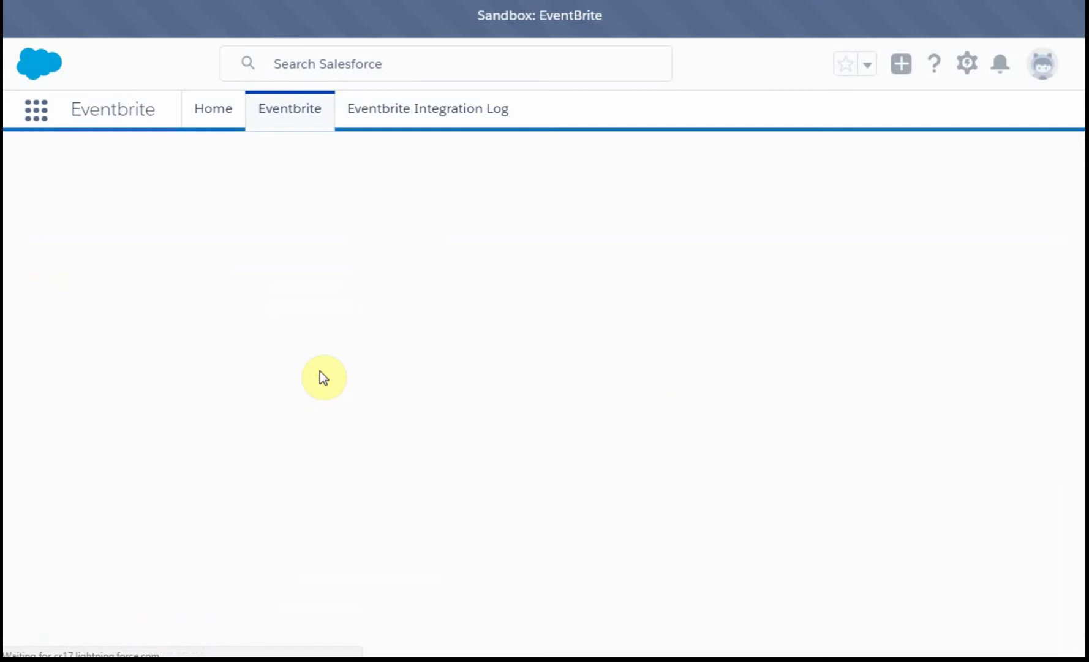
scroll(444, 533, "down", 2)
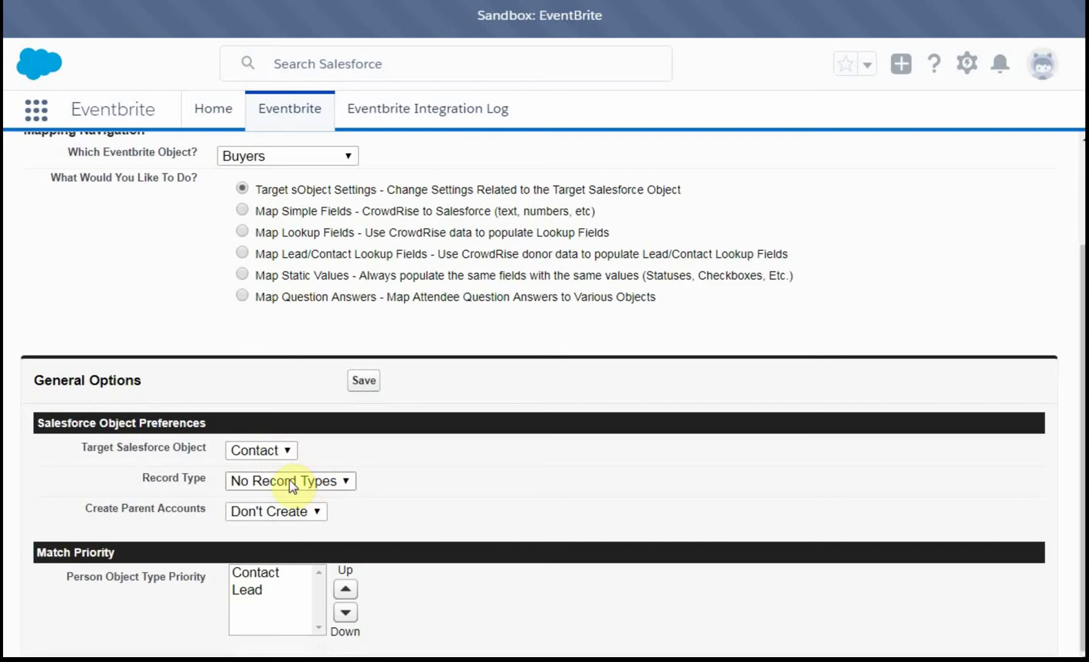
Step: Set Create Parent Accounts to Per Contact for Buyers and save
left_click(316, 512)
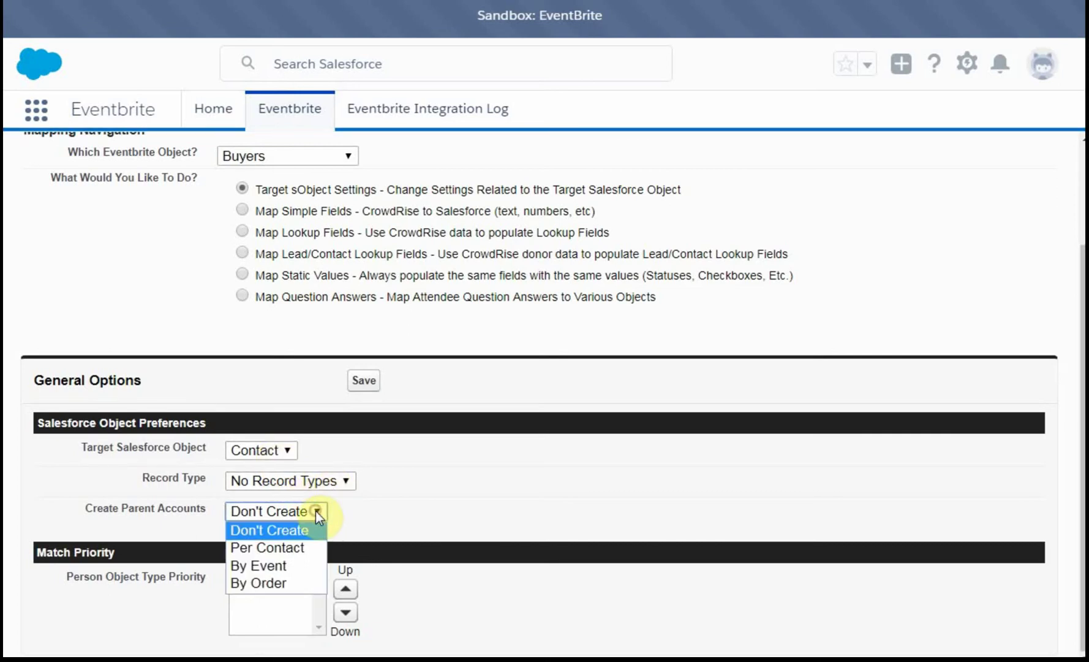
left_click(311, 545)
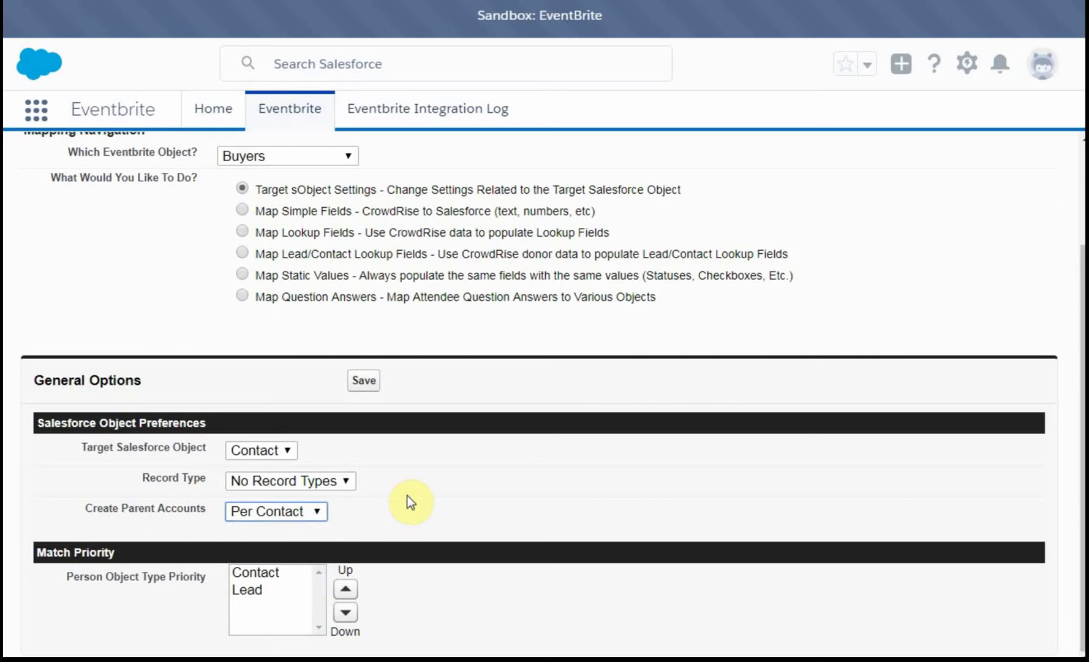
left_click(360, 382)
left_click(360, 383)
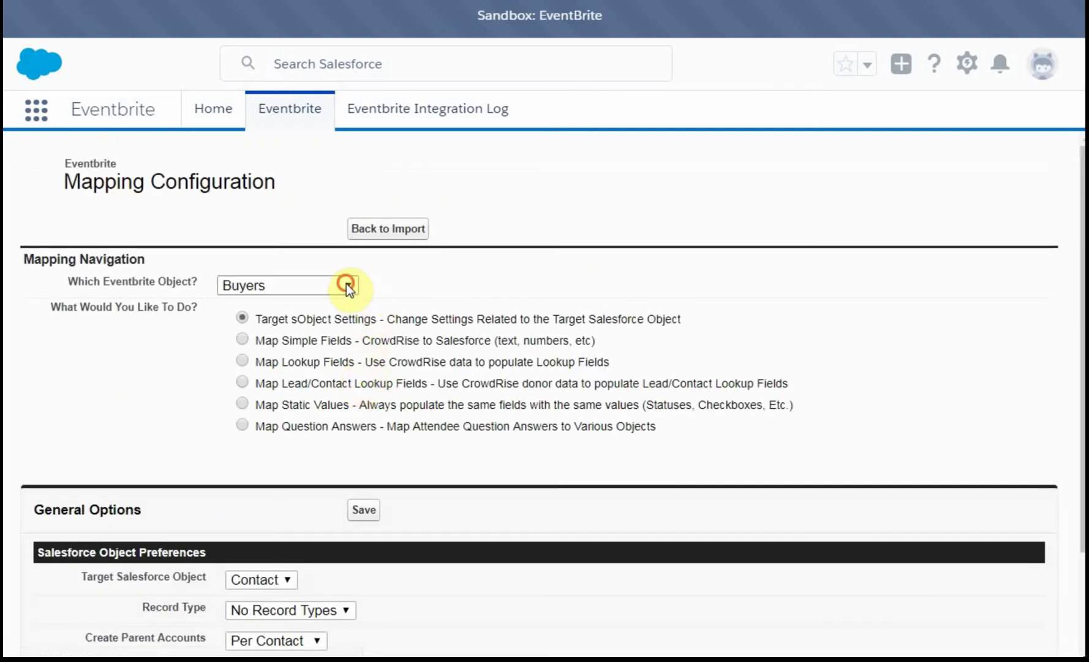
Step: Switch the mapping to Orders, tick Create Buyer as Opportunity Contact Role, and save
left_click(346, 284)
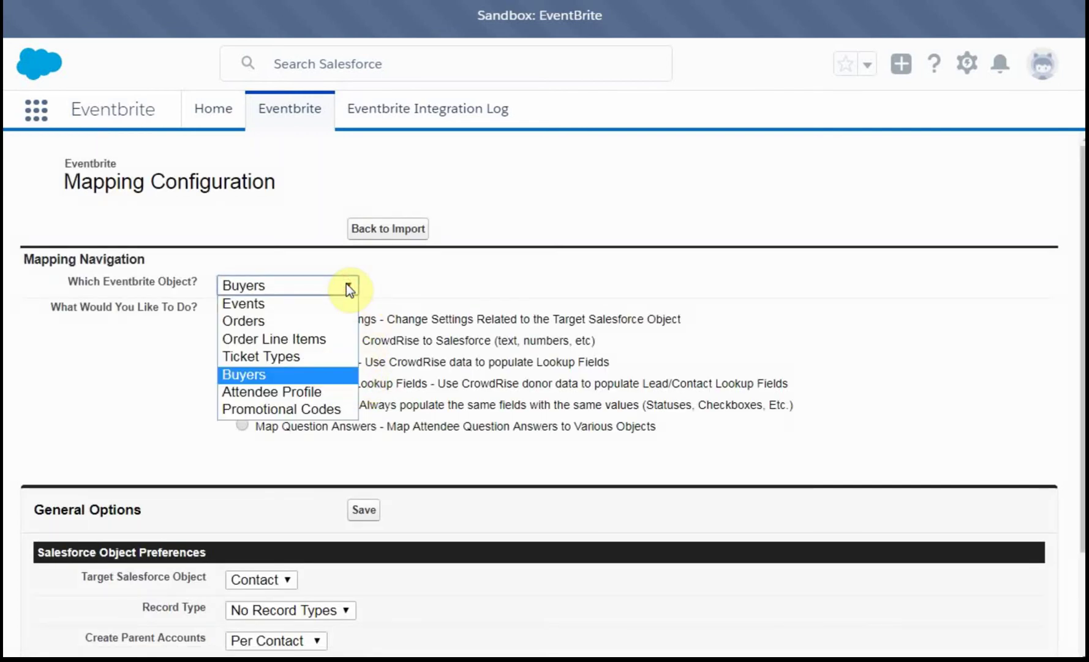
left_click(313, 322)
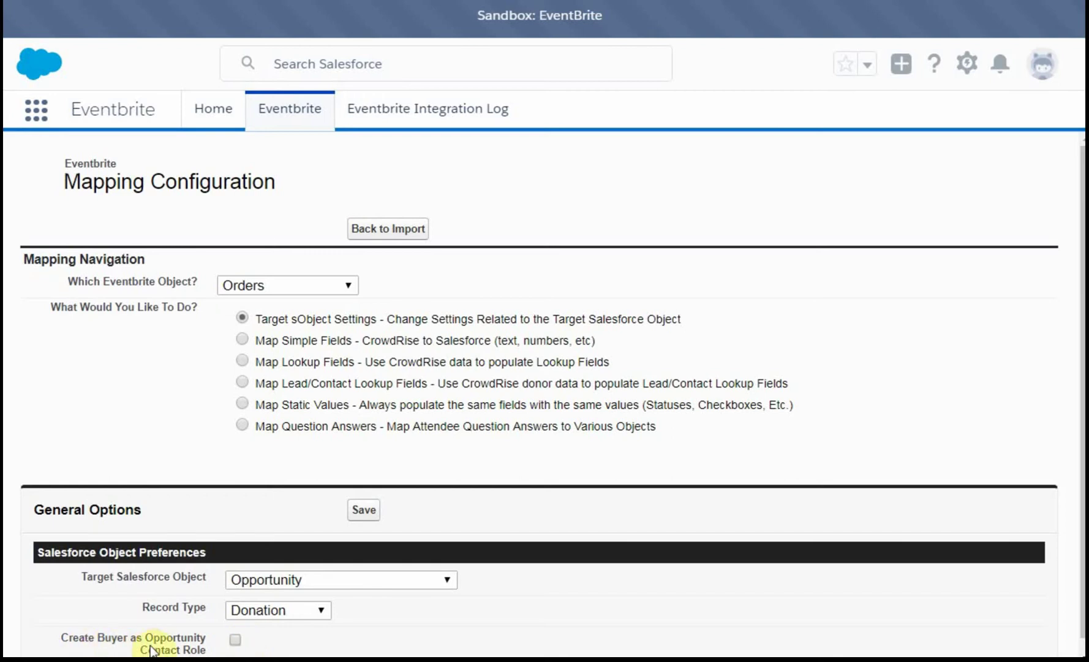
left_click(234, 640)
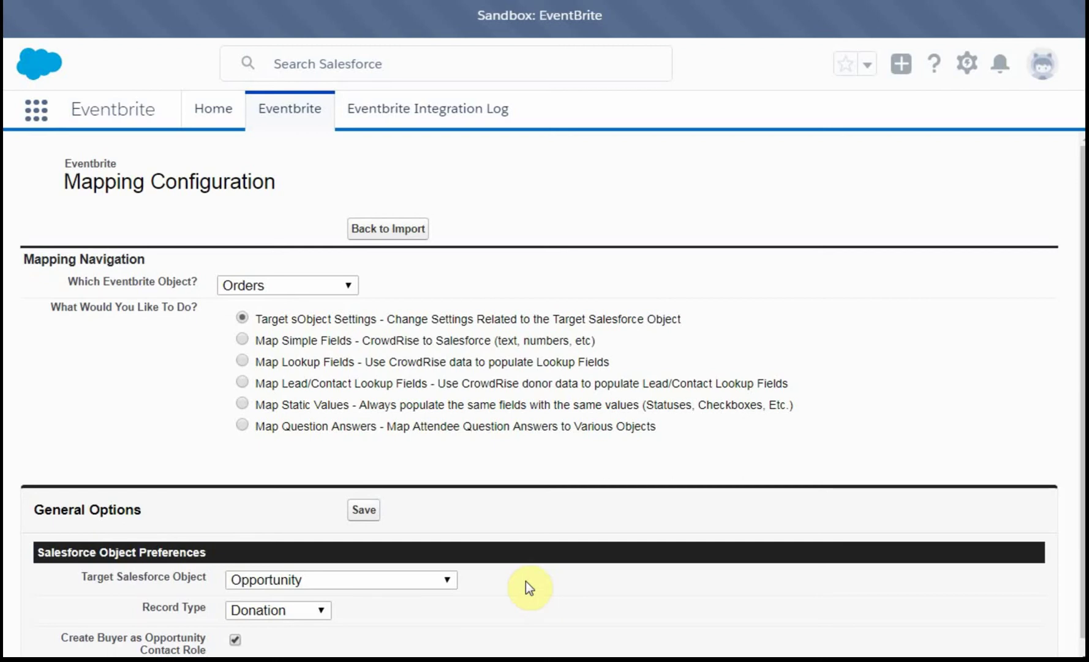
left_click(363, 511)
left_click(387, 233)
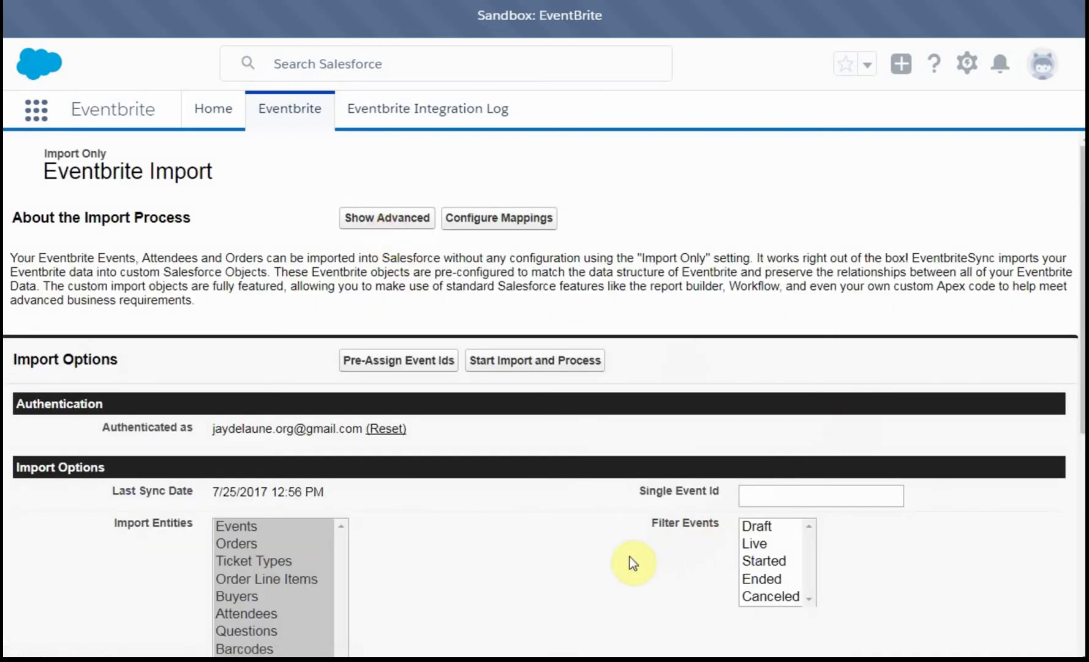
scroll(619, 555, "down", 2)
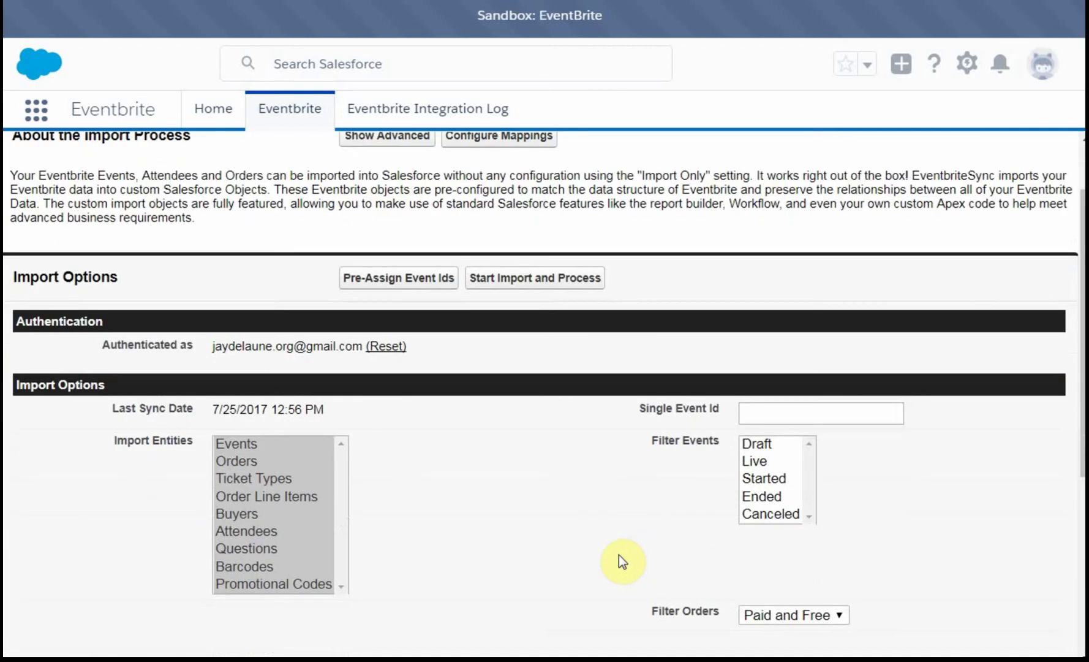
left_click(760, 415)
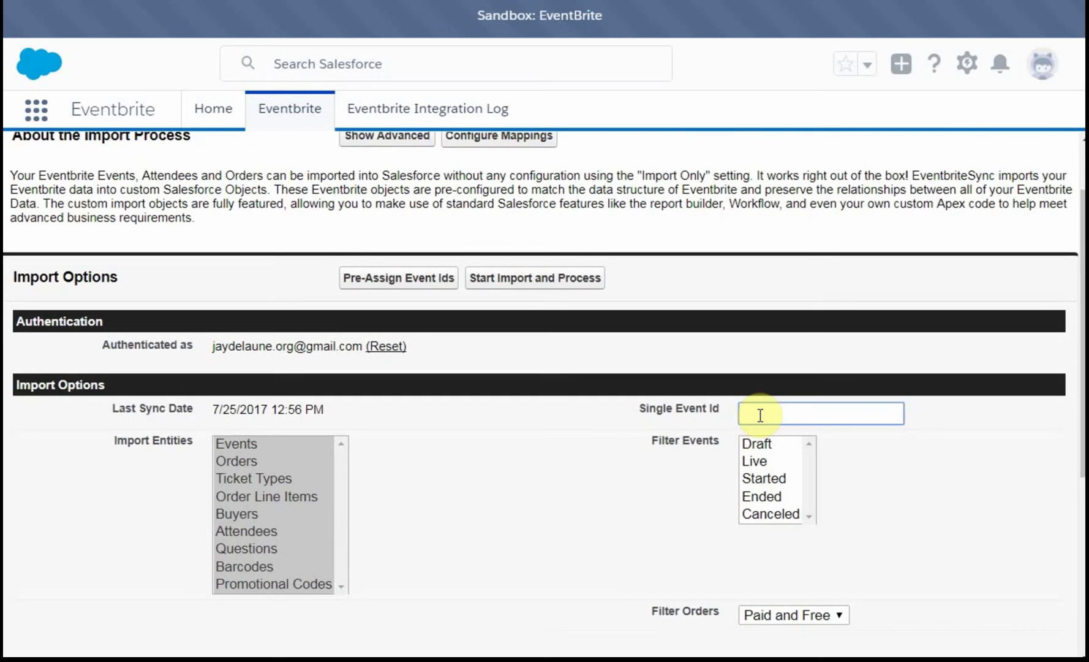
type("3")
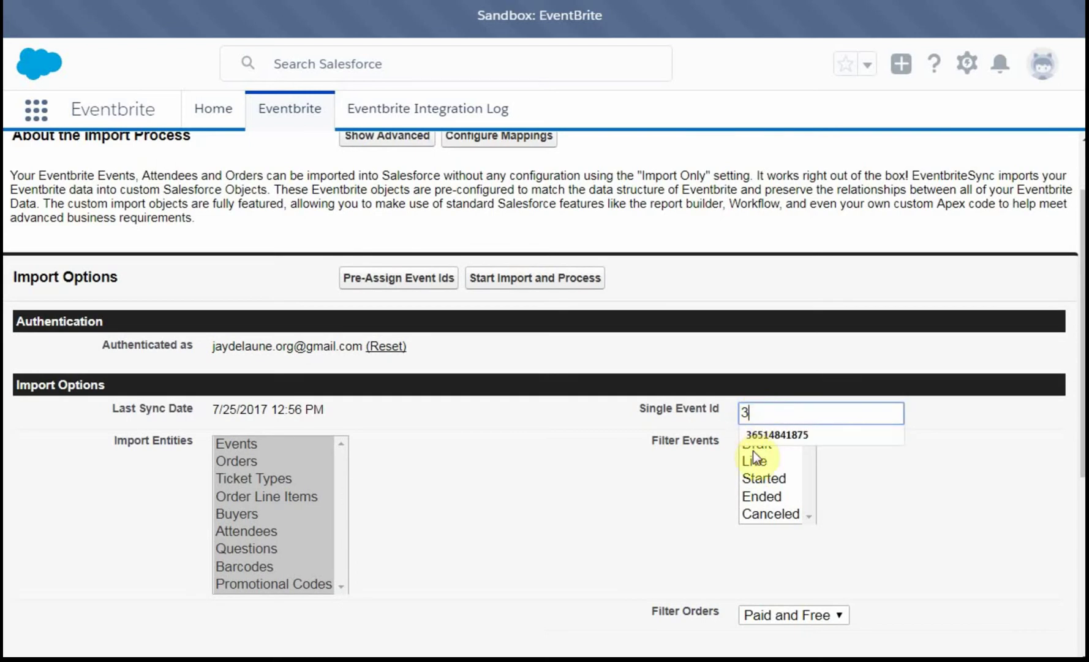
left_click(758, 435)
left_click(530, 463)
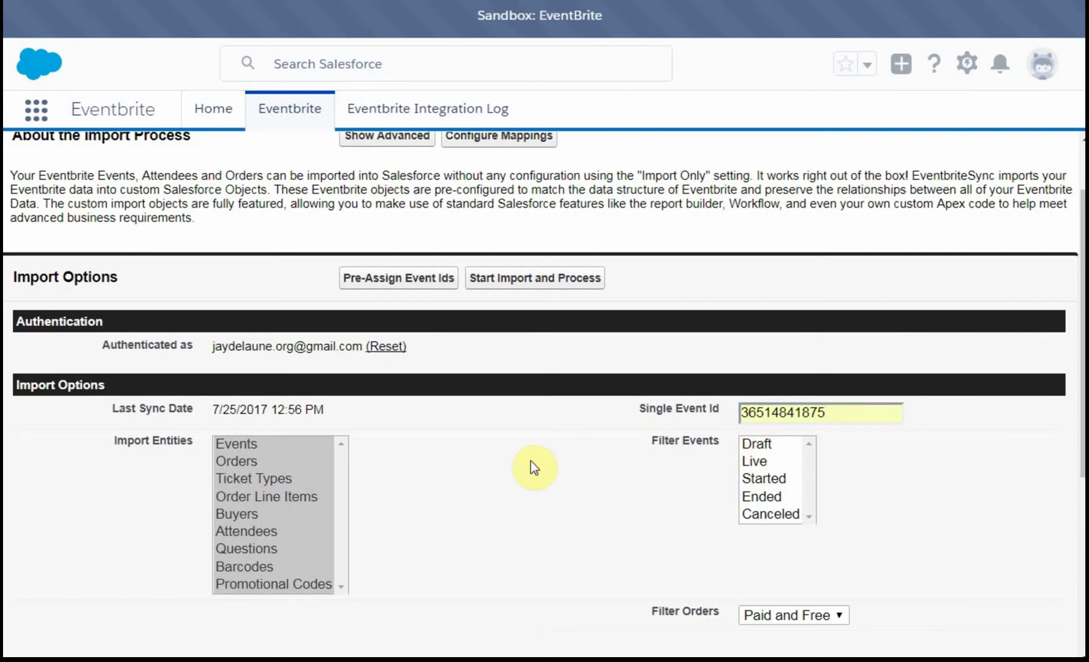
scroll(530, 460, "down", 5)
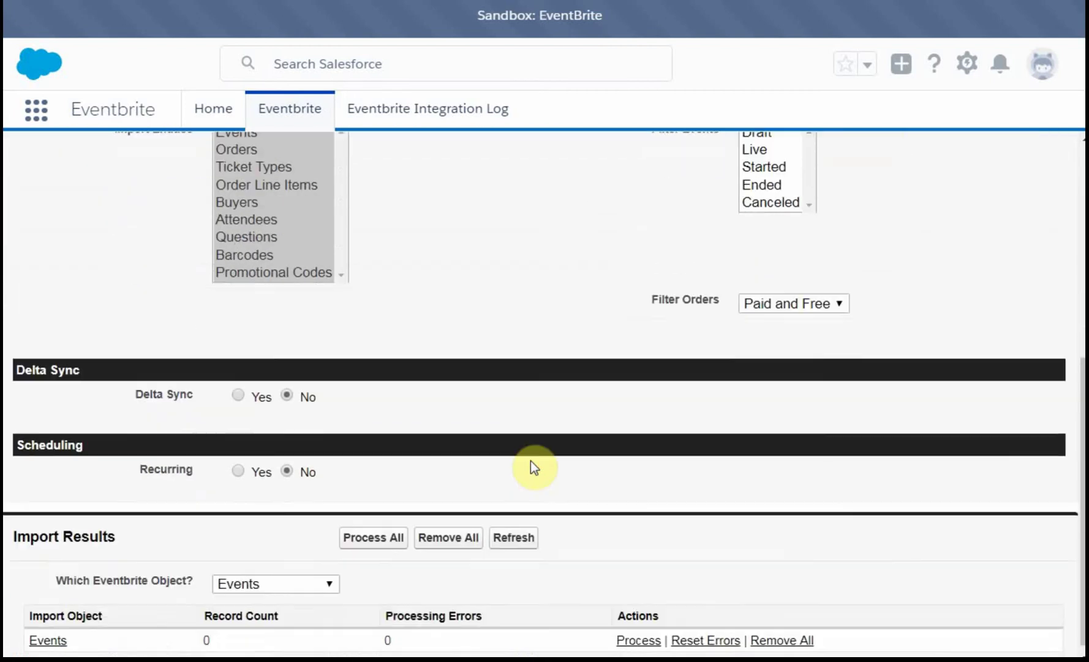
scroll(530, 460, "up", 6)
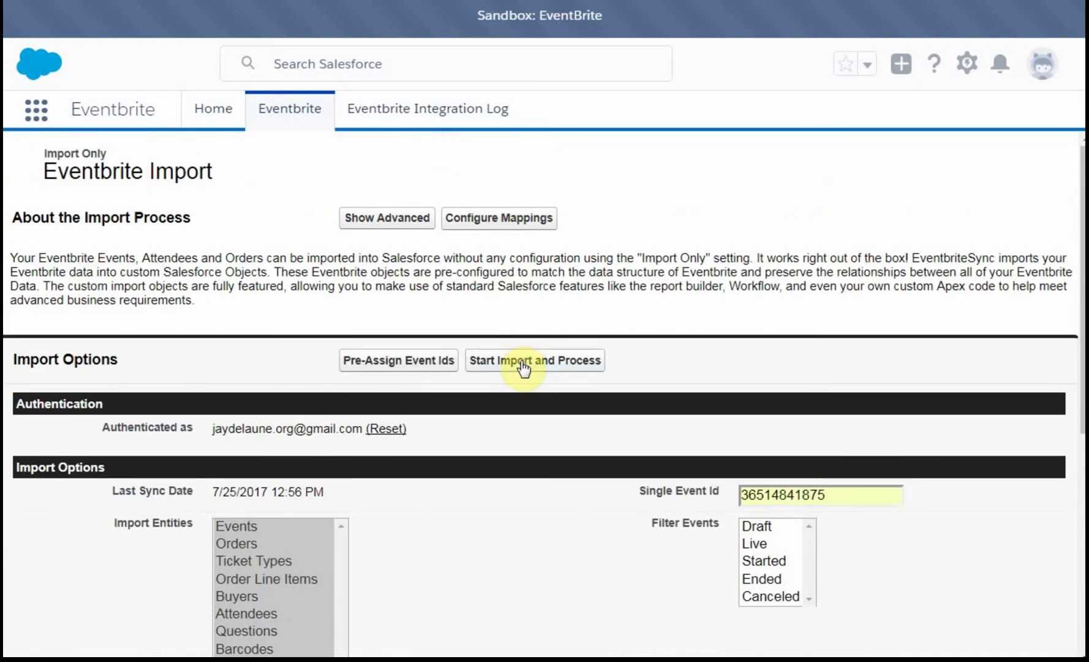
left_click(523, 363)
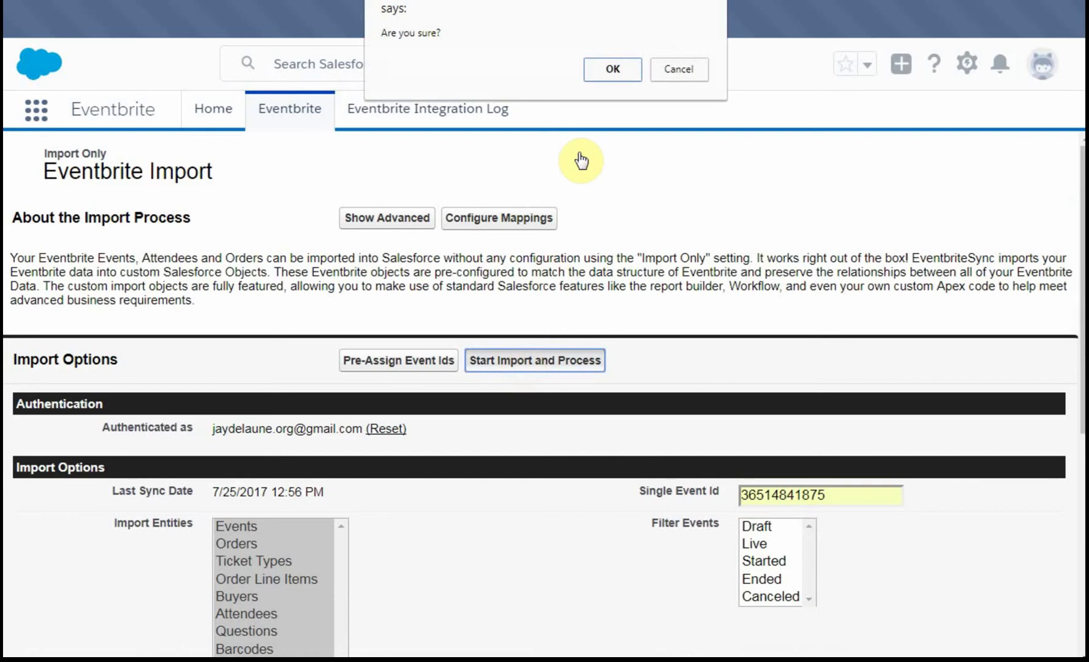
left_click(610, 72)
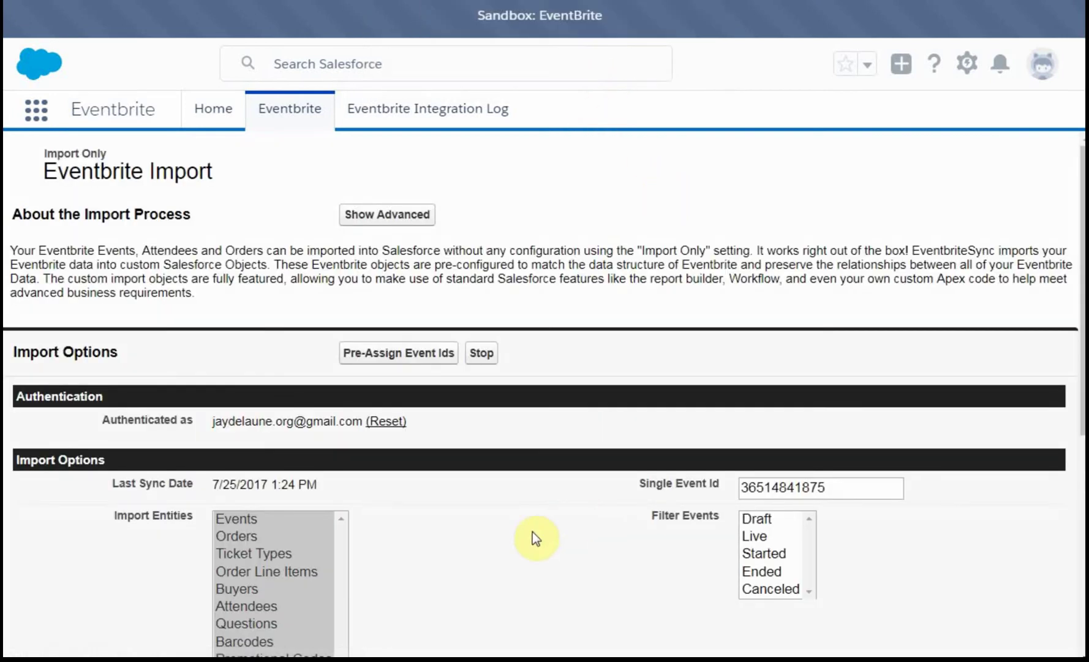
Step: Refresh Import Results and view Attendees, showing 2 imported with 0 processing errors
scroll(533, 532, "down", 5)
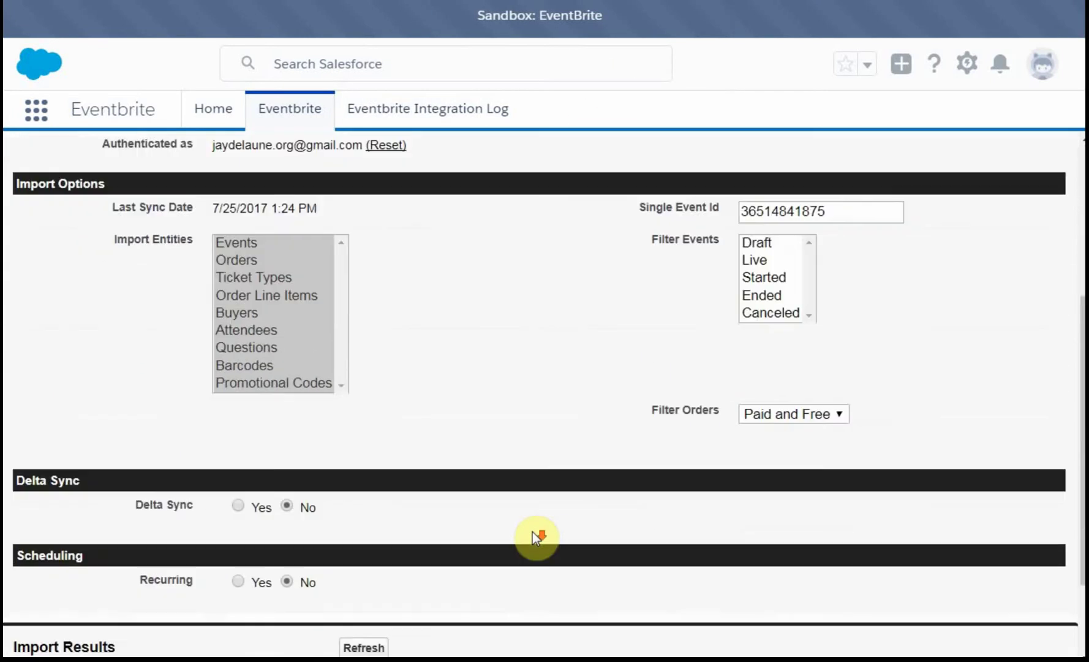
scroll(533, 532, "down", 1)
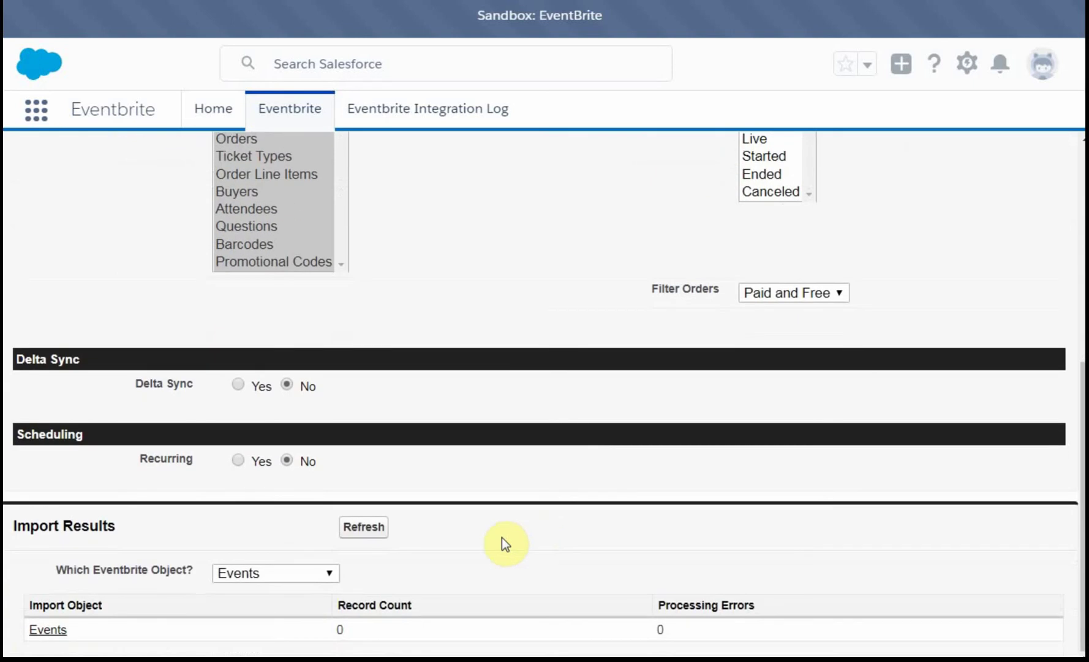
left_click(364, 529)
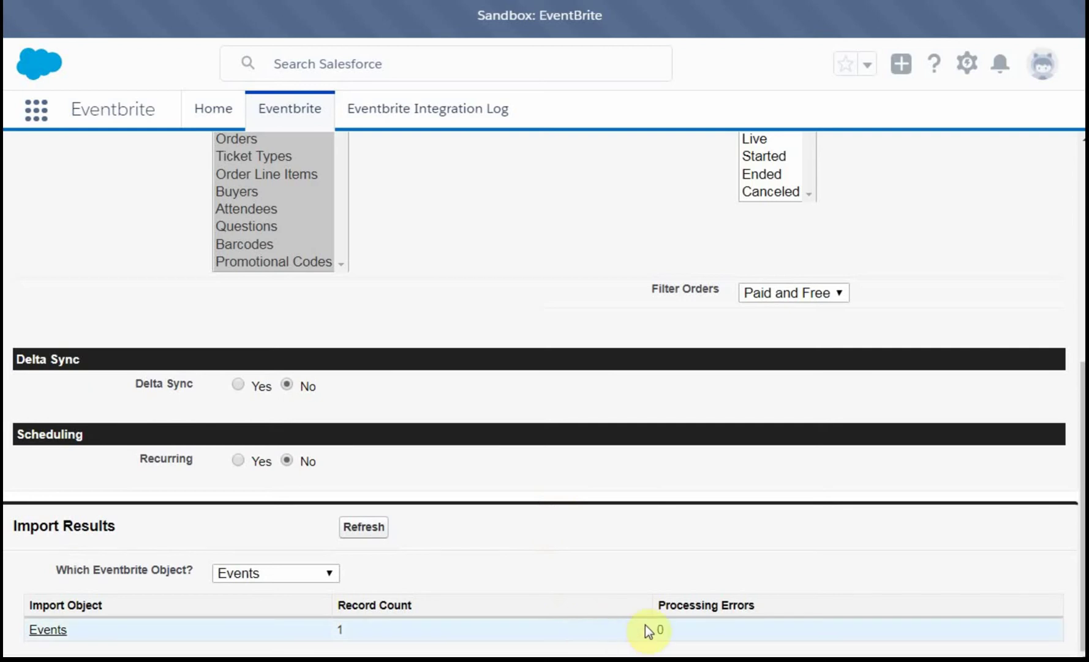
left_click(327, 571)
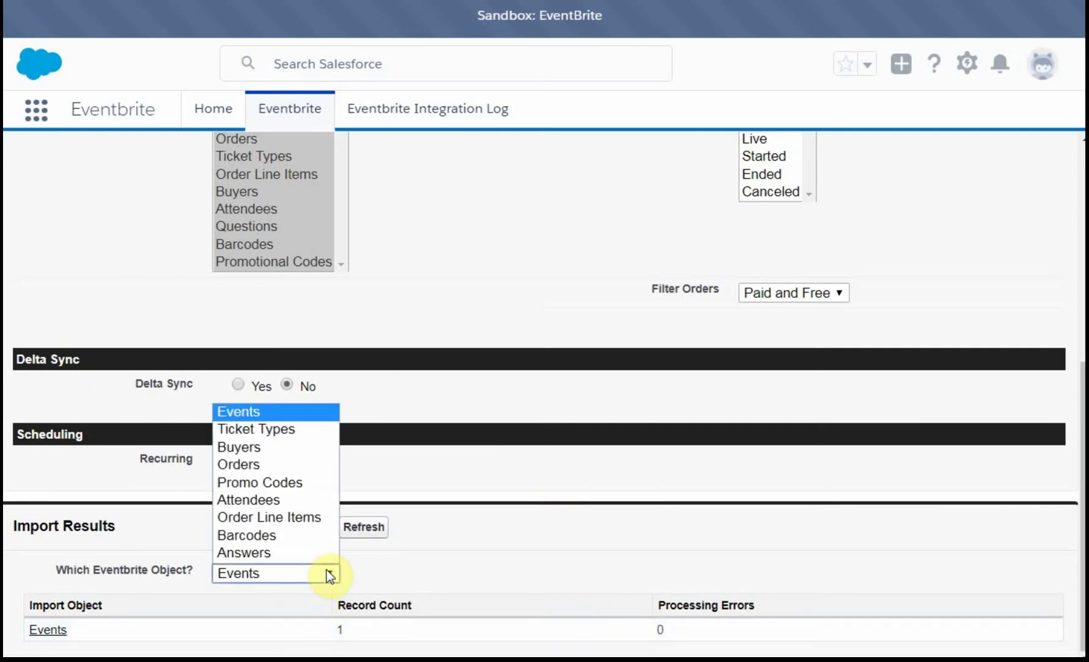
left_click(288, 498)
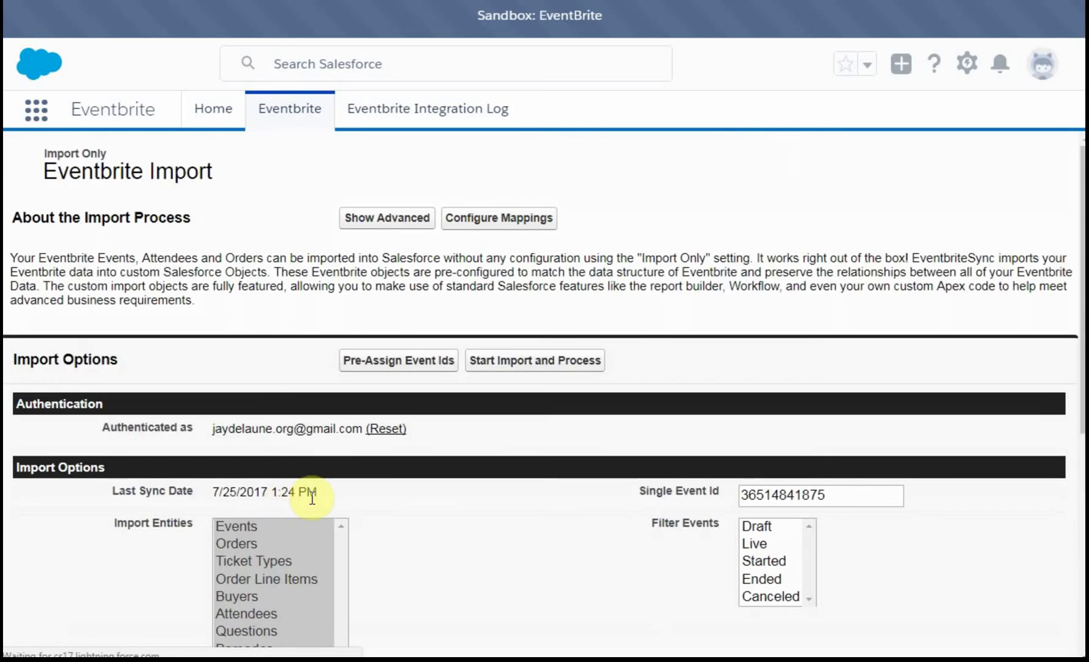
scroll(618, 579, "down", 5)
scroll(613, 575, "down", 2)
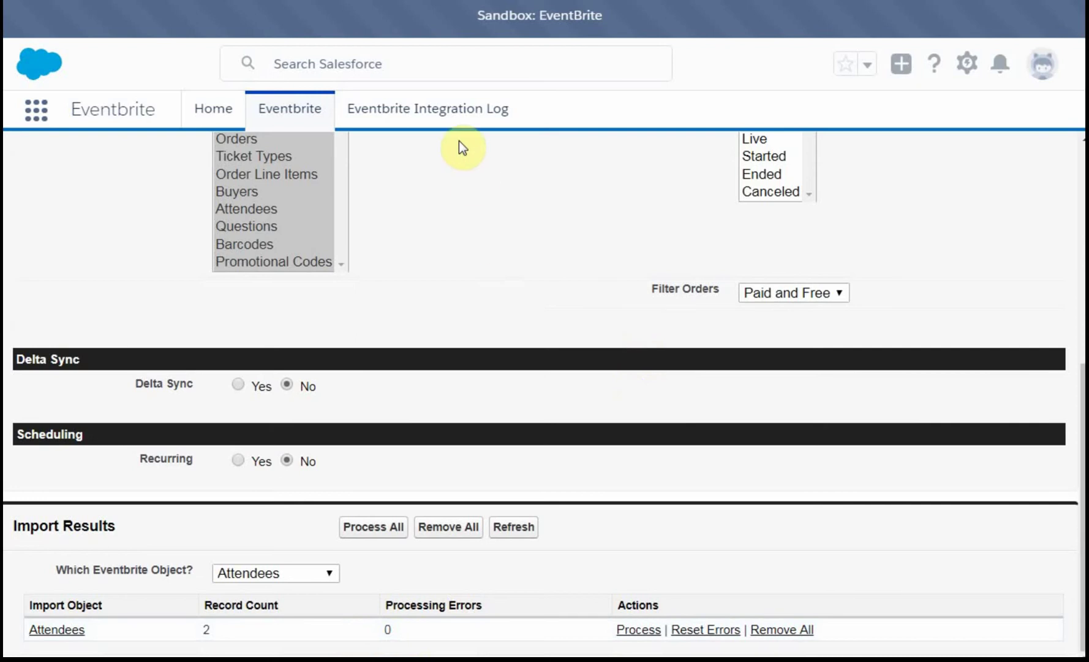
left_click(449, 114)
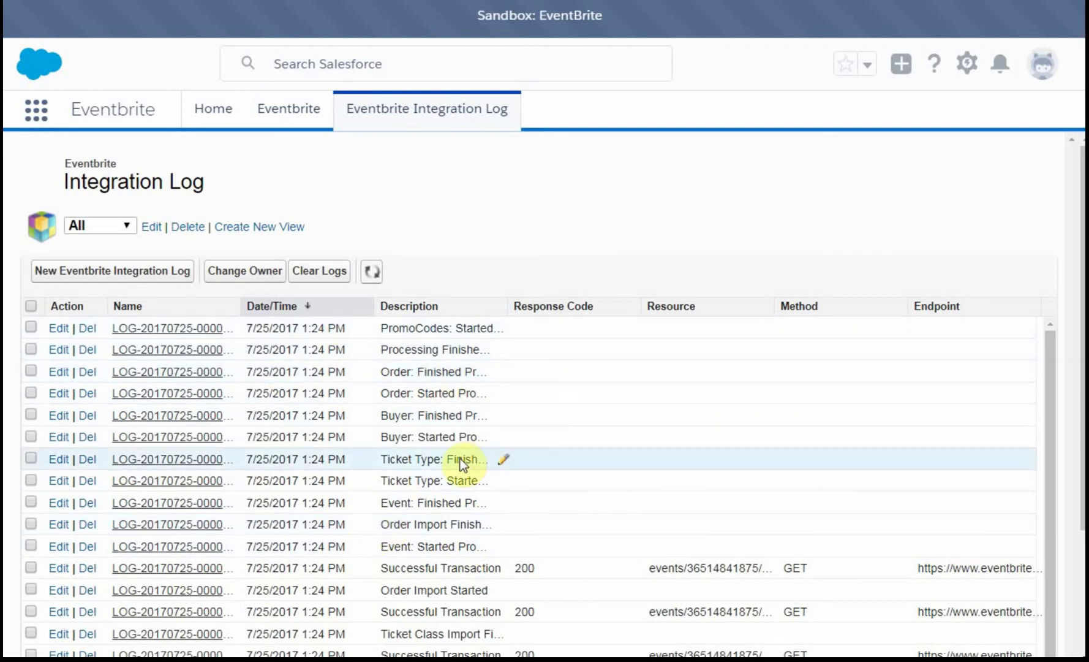
scroll(460, 458, "down", 5)
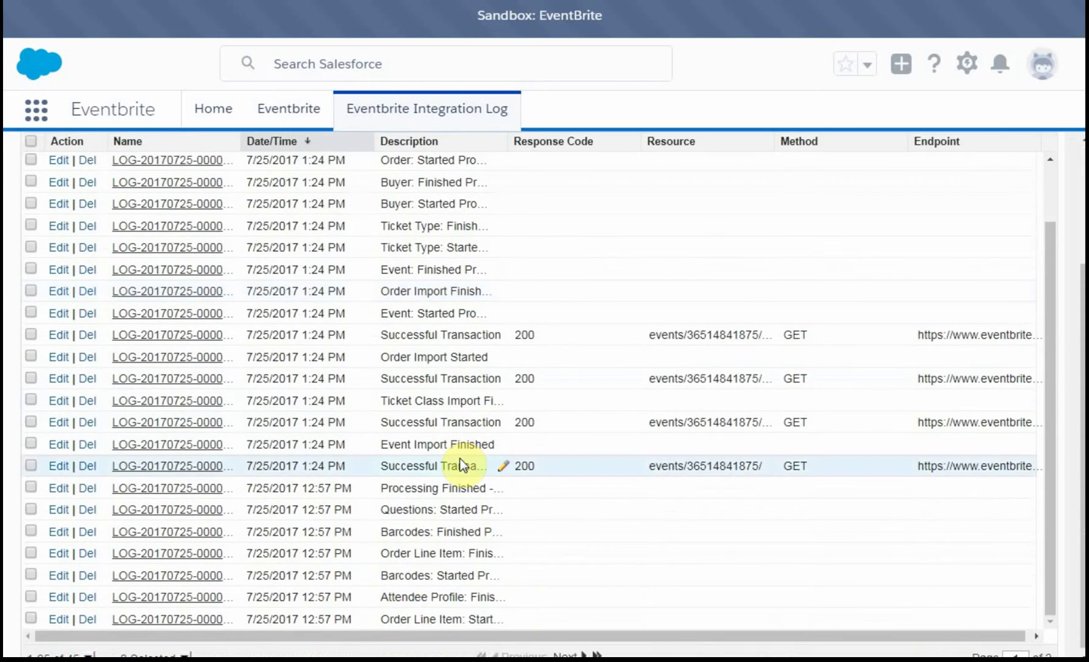
scroll(460, 458, "up", 2)
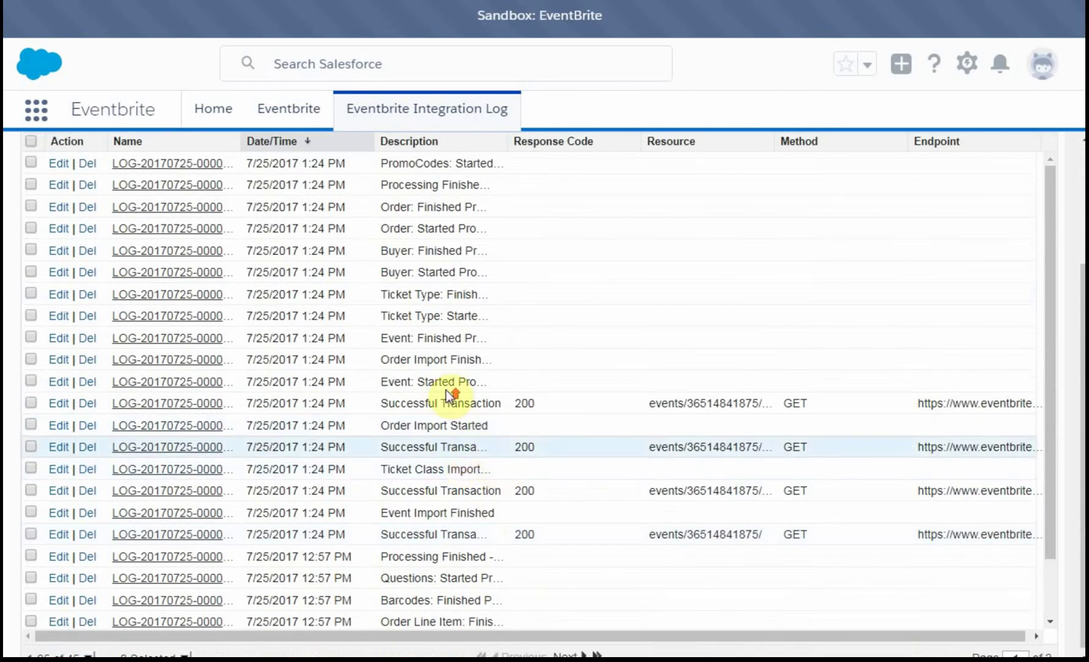
scroll(446, 390, "up", 3)
scroll(449, 429, "down", 1)
scroll(441, 426, "up", 1)
scroll(440, 422, "up", 2)
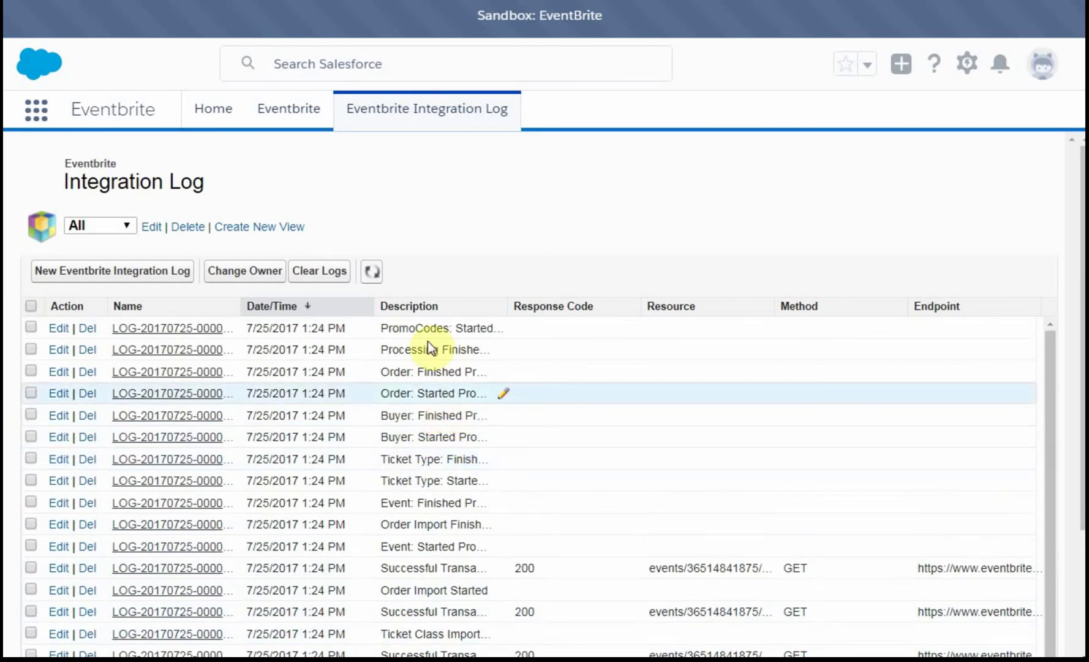
Step: Go to the Eventbrite tab, then switch to the Sales app through the App Launcher
left_click(279, 113)
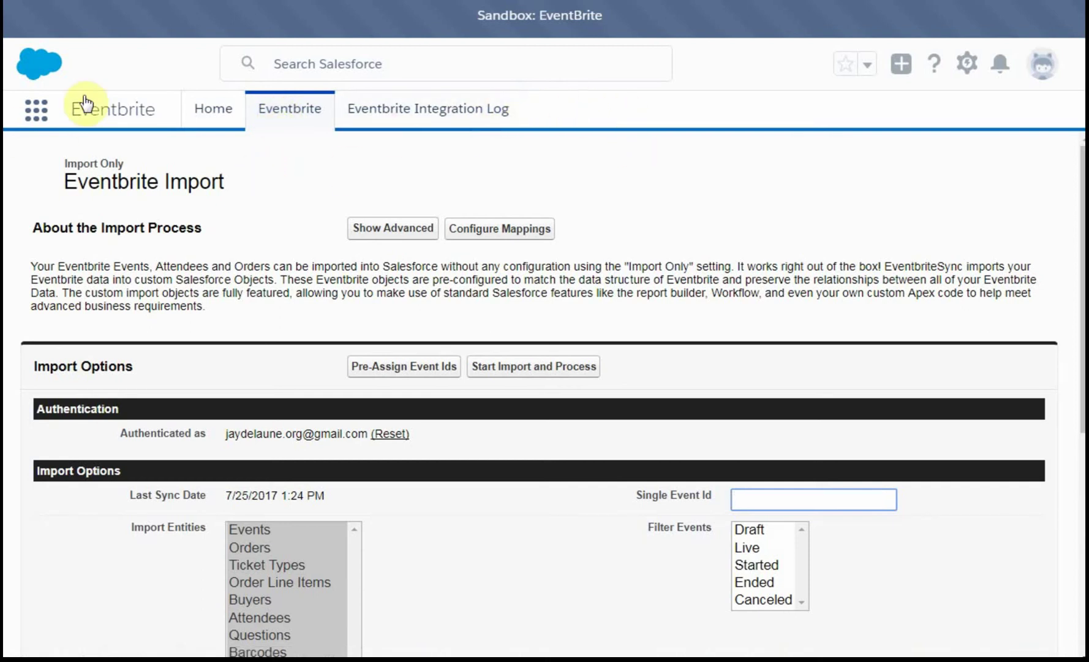
left_click(35, 119)
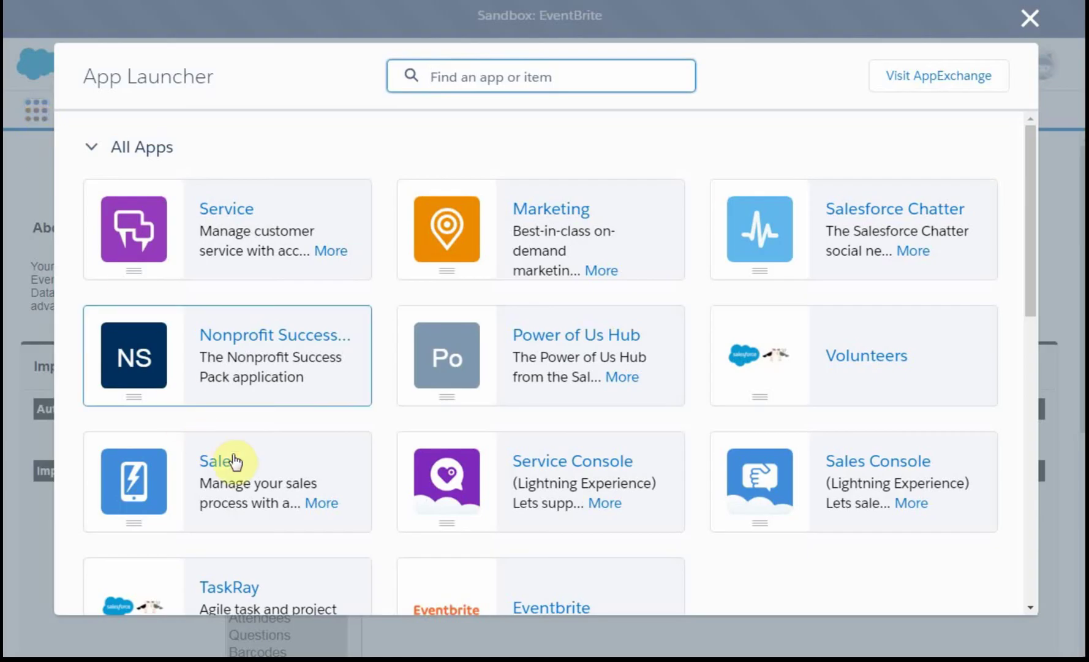
left_click(232, 471)
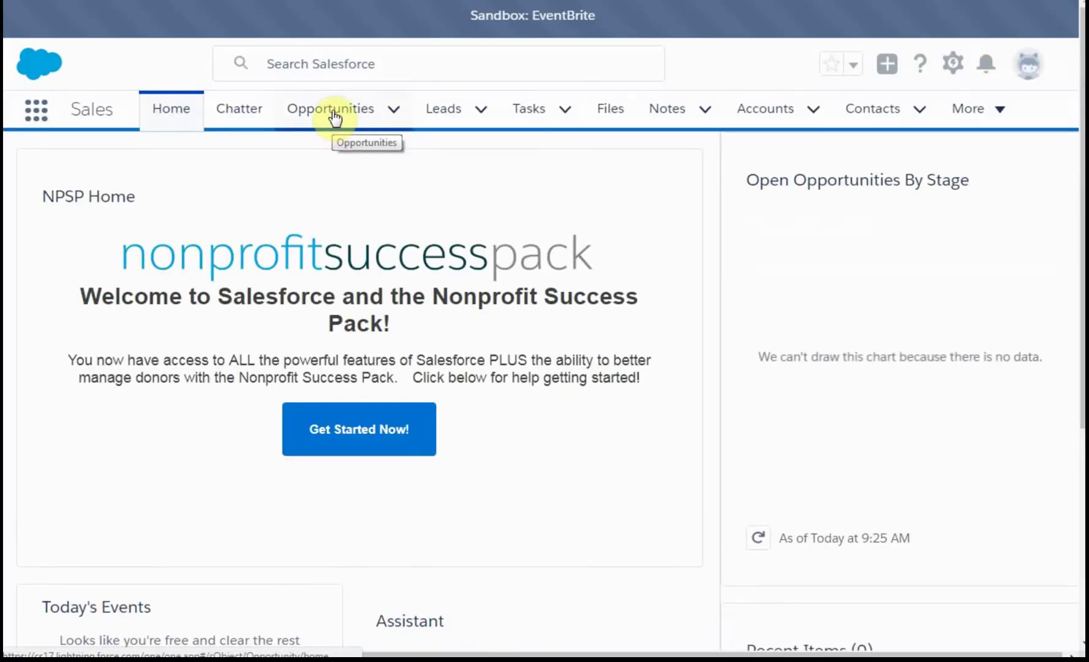
Step: Show the All Opportunities list view in the Opportunities tab
left_click(334, 115)
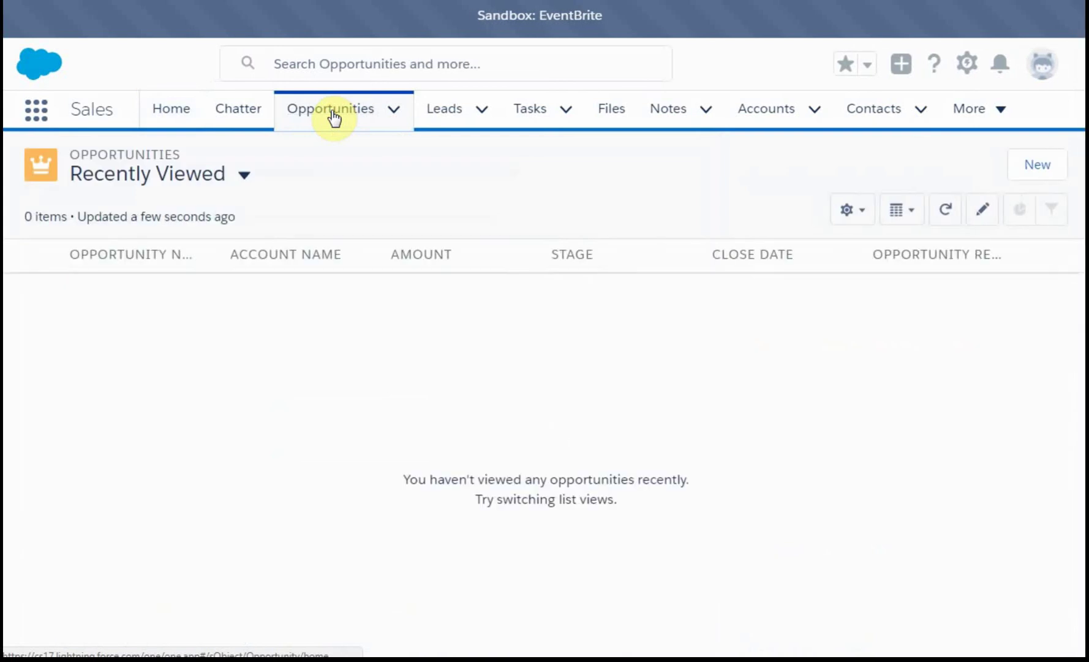
left_click(245, 176)
left_click(190, 298)
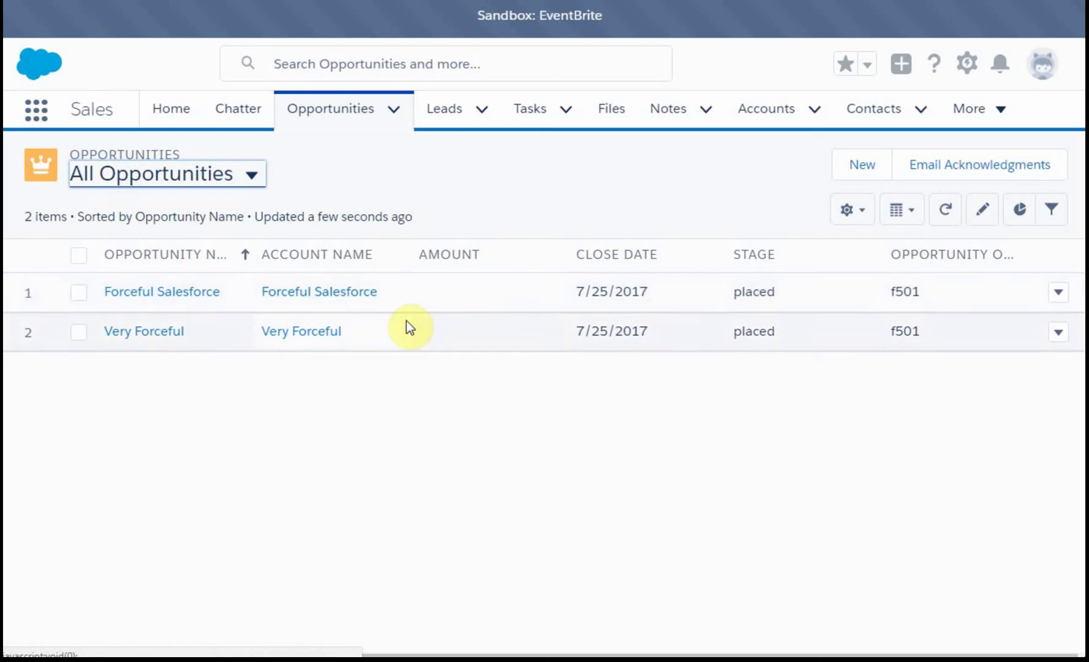
Step: Open the imported opportunity and review its details: Stage placed, close date 7/25/2017, campaign source Test Event July 27
left_click(166, 295)
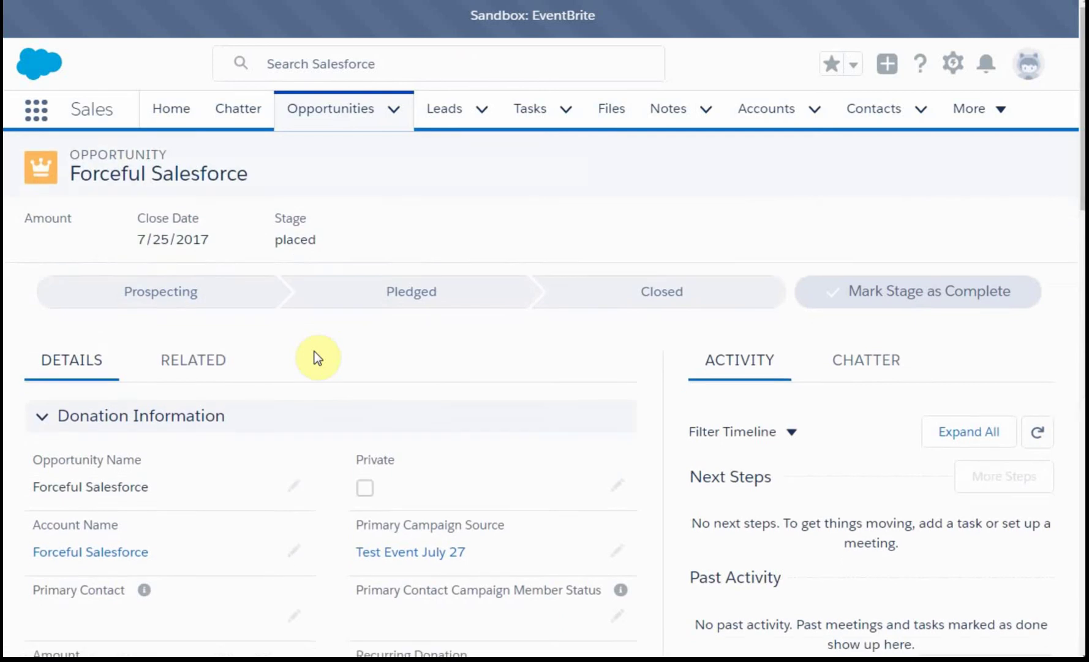
scroll(314, 351, "down", 3)
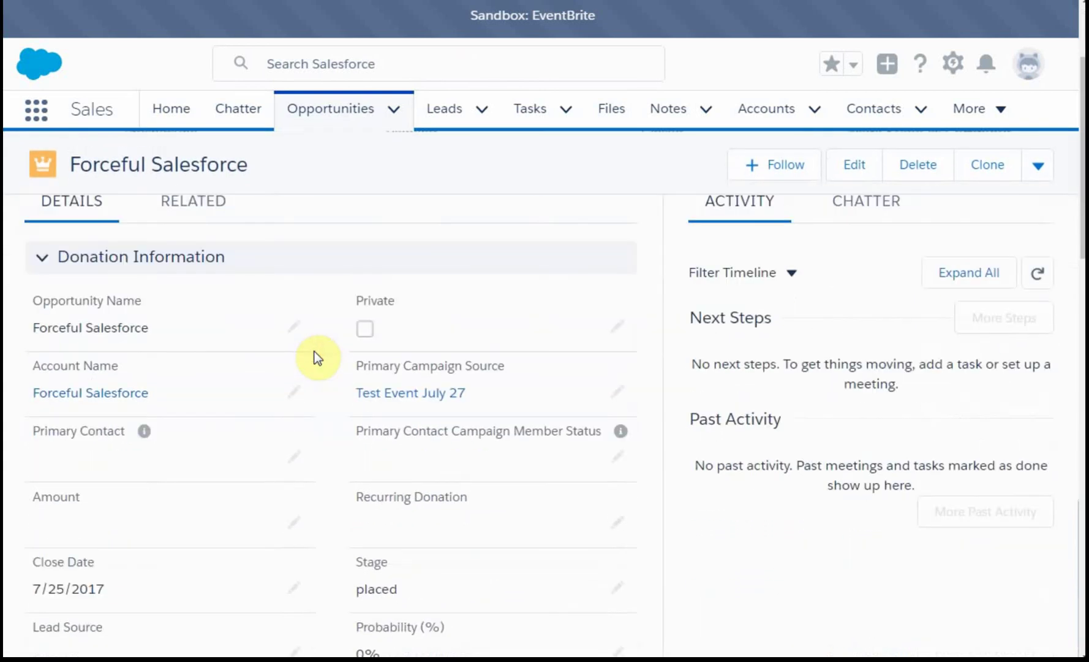
scroll(314, 351, "down", 4)
scroll(315, 351, "down", 7)
scroll(315, 352, "up", 12)
scroll(317, 359, "up", 1)
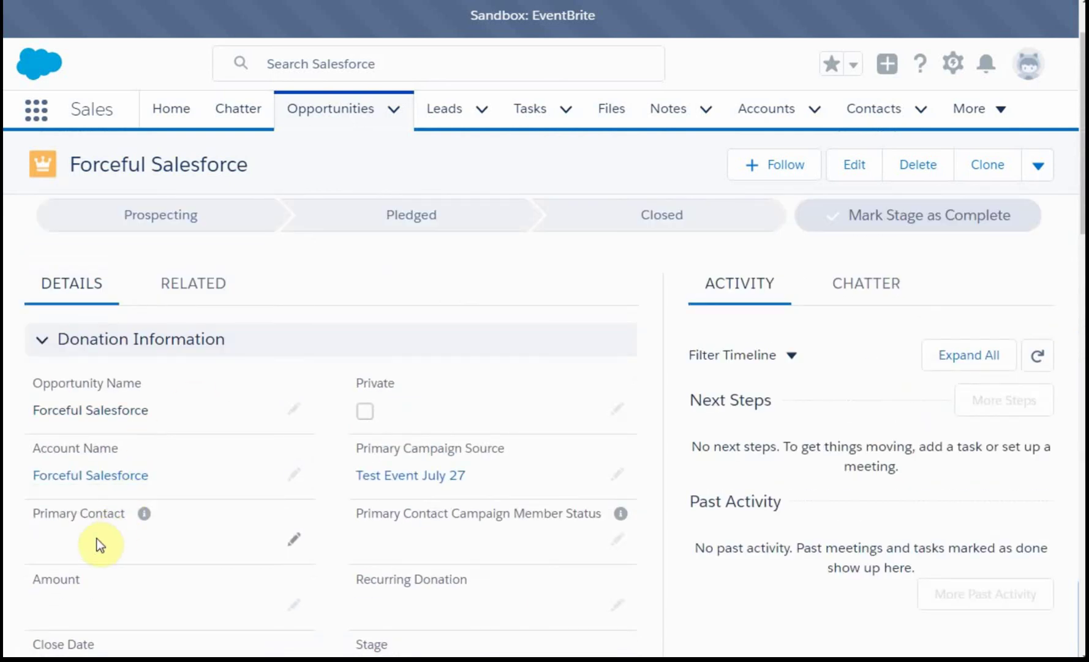
Step: Show the All Contacts list view in the Contacts tab
left_click(873, 110)
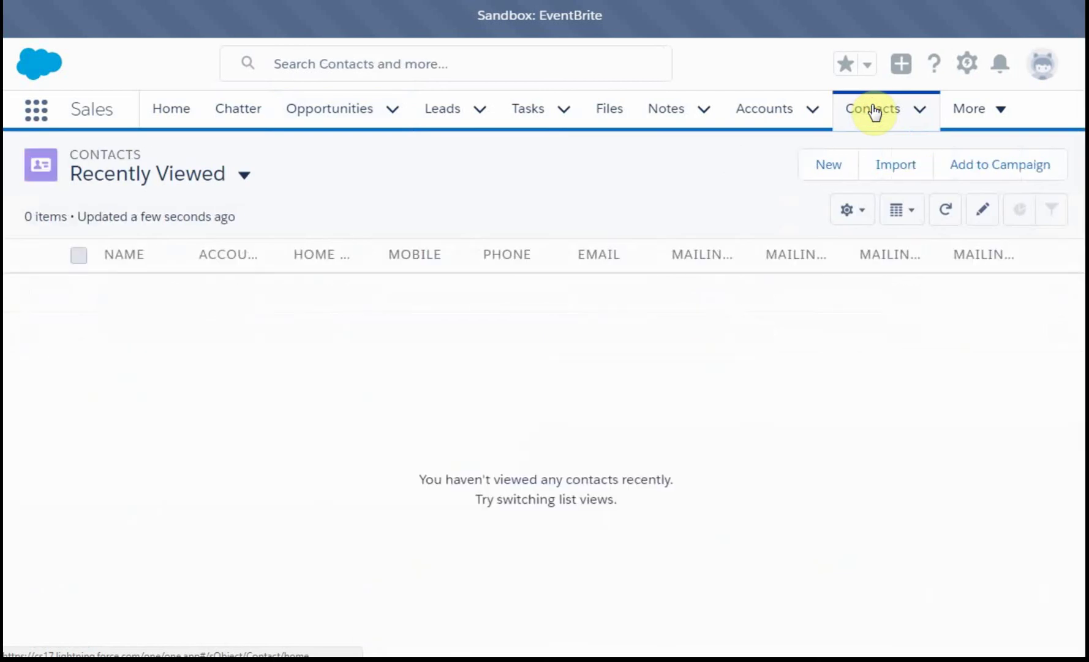
left_click(209, 178)
left_click(177, 243)
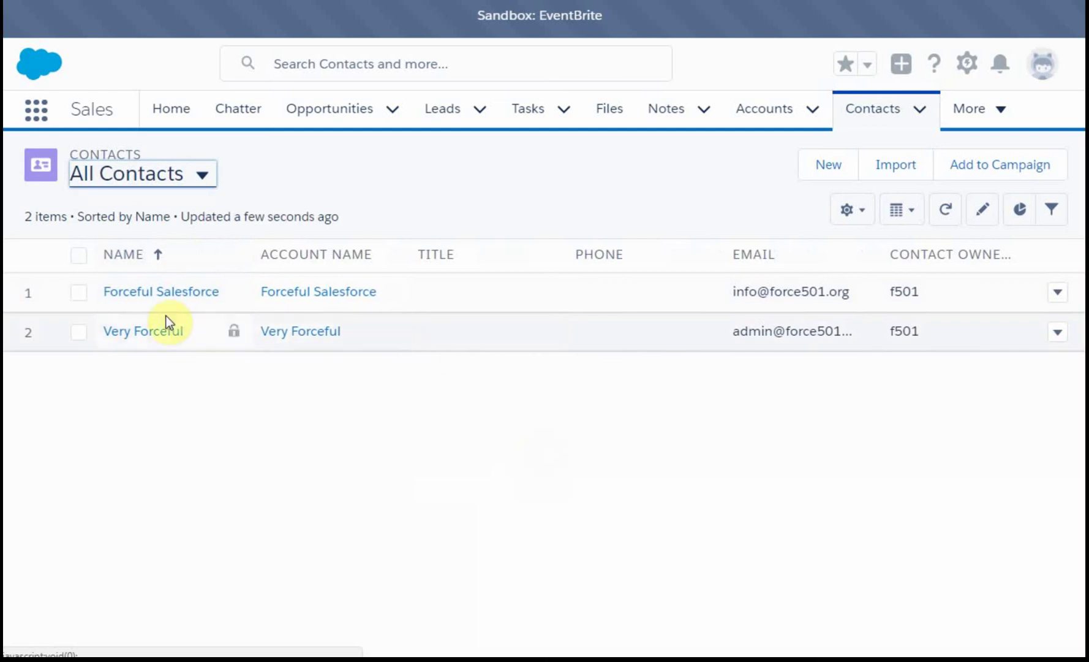
Step: Open the imported attendee's contact record and review its account link and $0.00 total gifts
left_click(160, 293)
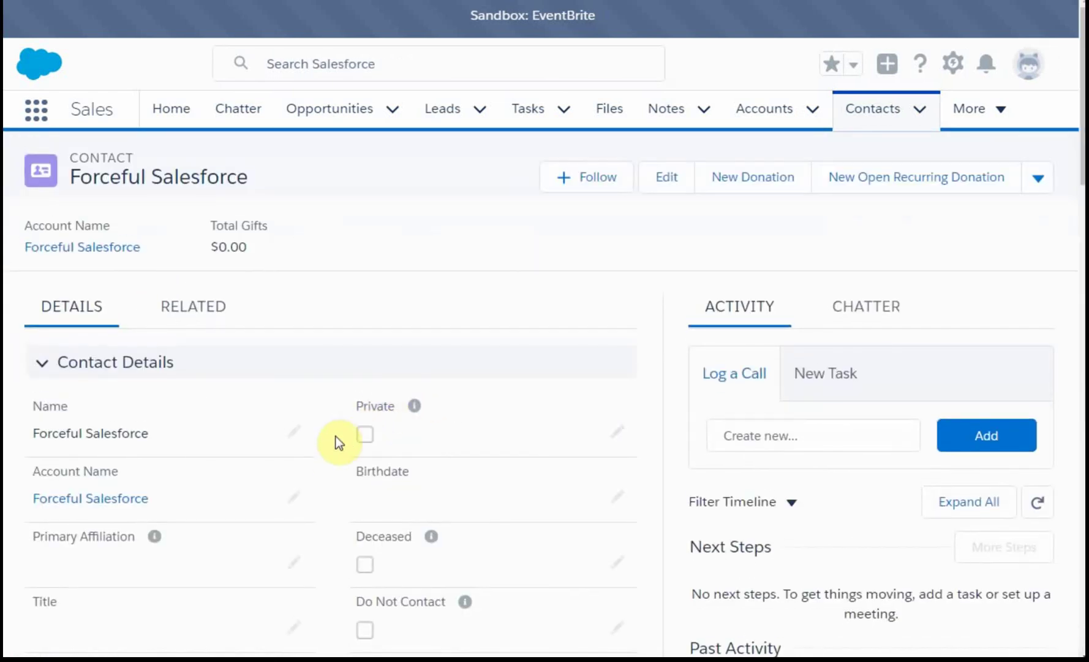
scroll(317, 445, "down", 8)
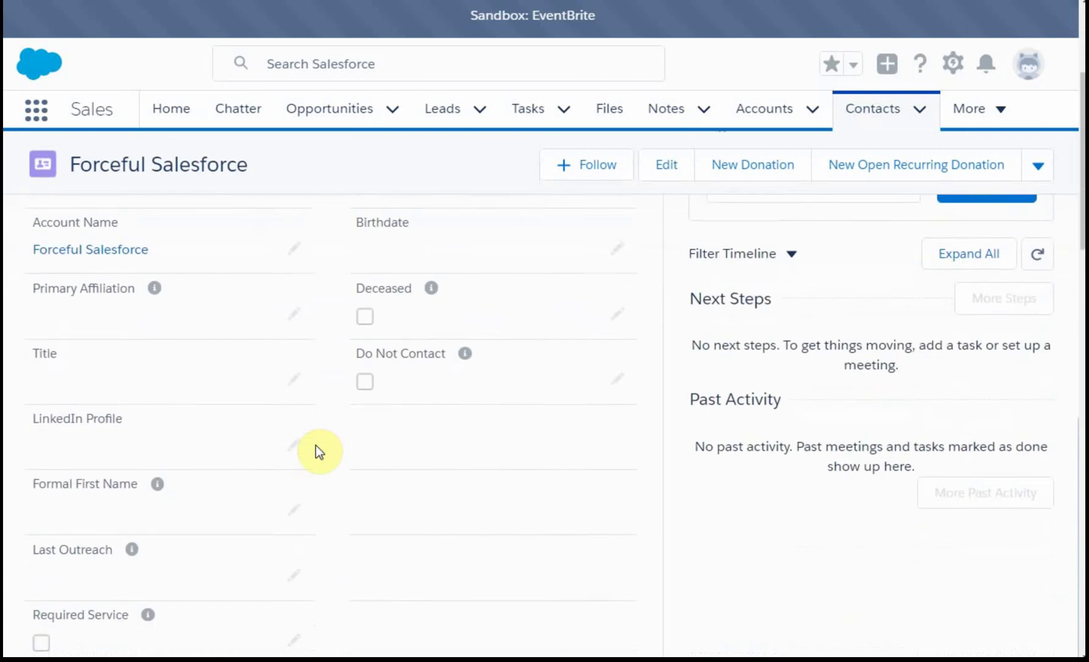
scroll(316, 447, "down", 10)
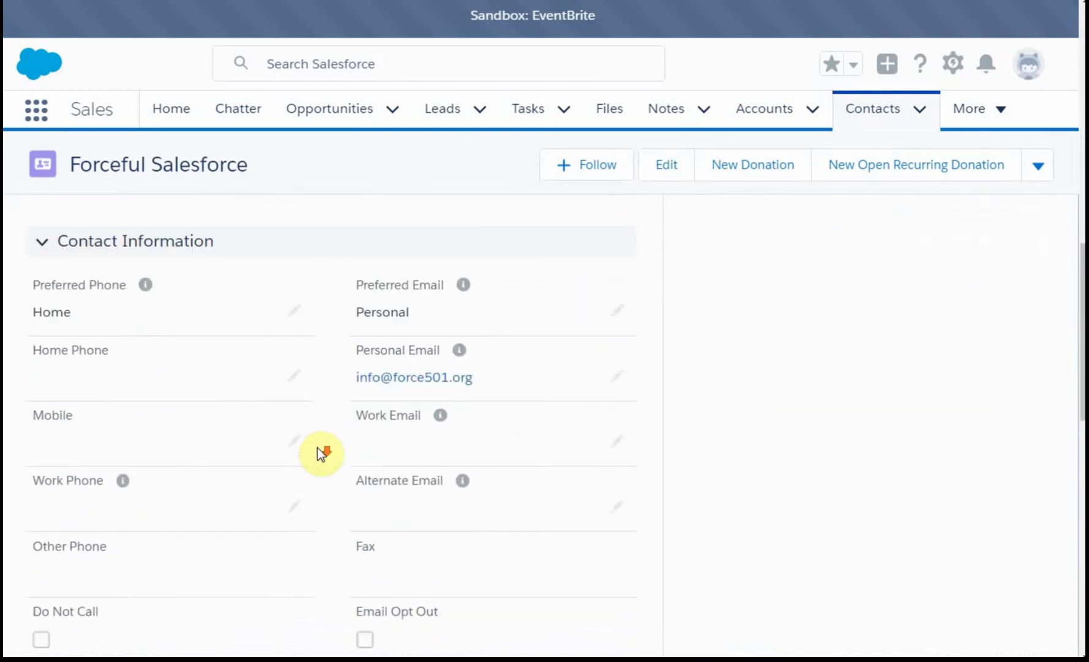
scroll(318, 454, "up", 10)
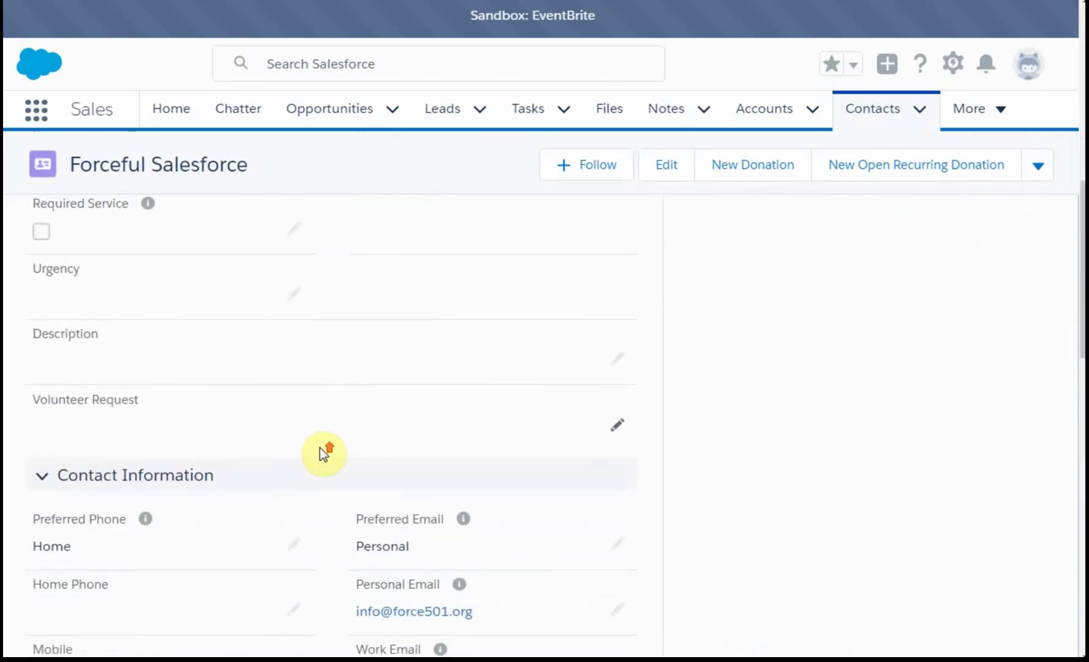
scroll(323, 453, "up", 4)
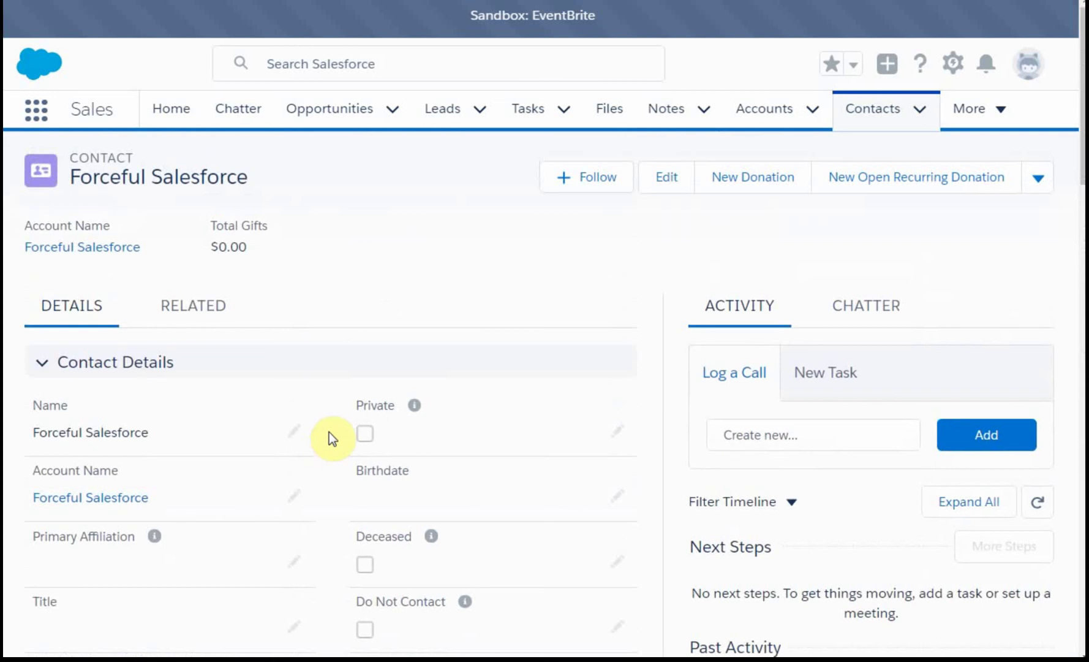
Step: View the contact's related lists: one placed Donation opportunity and Test Event July 27 as Attending
left_click(192, 307)
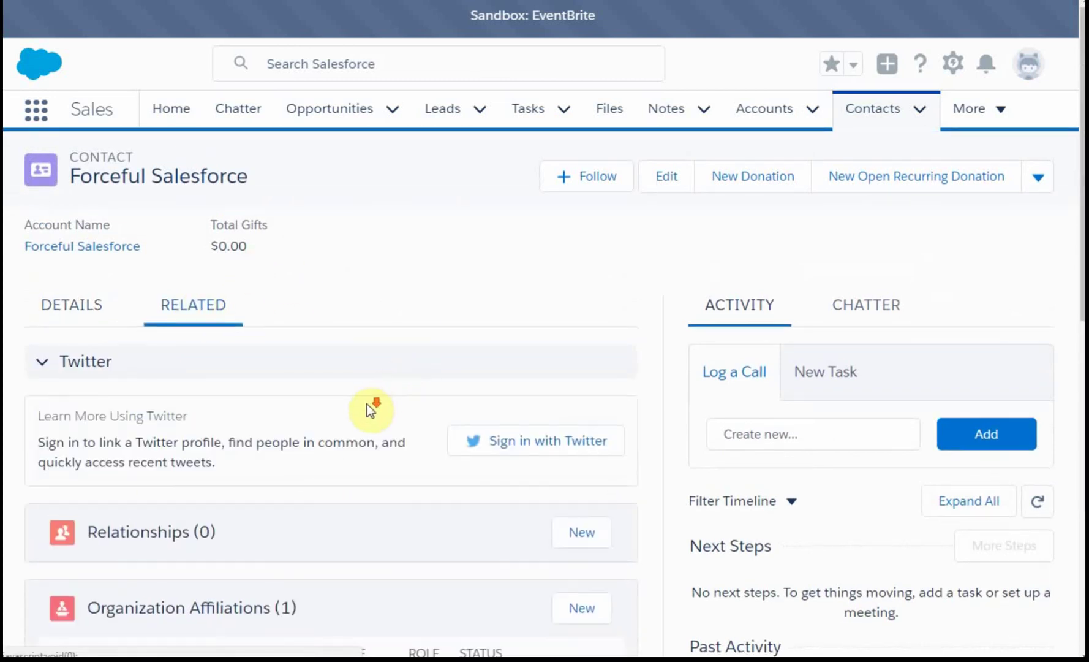
scroll(372, 407, "down", 5)
scroll(370, 407, "down", 1)
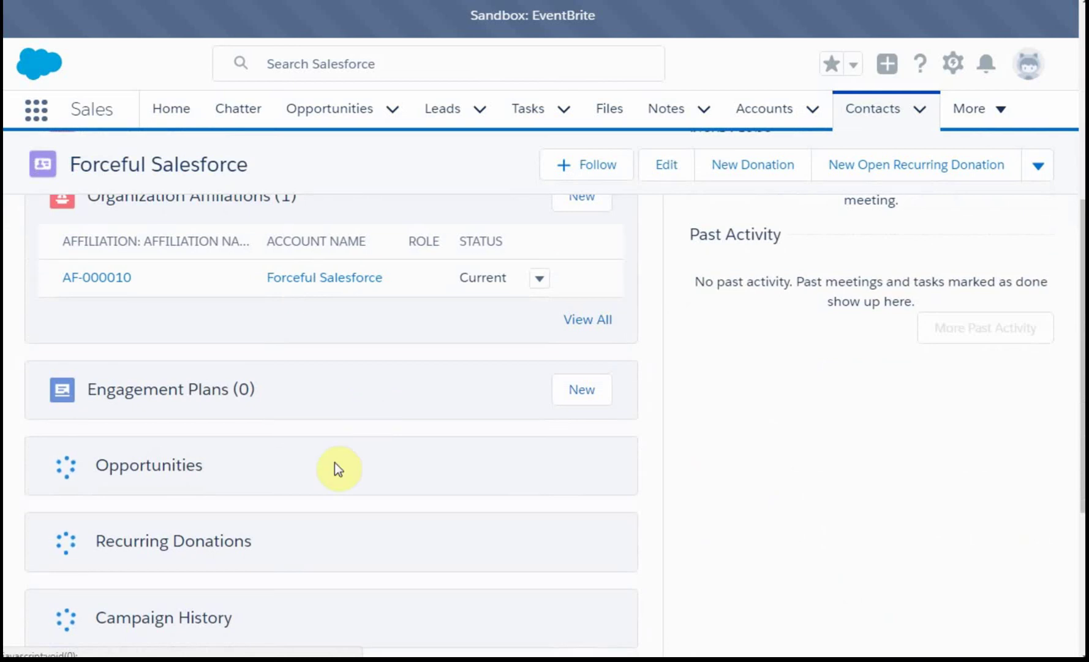
scroll(335, 462, "down", 1)
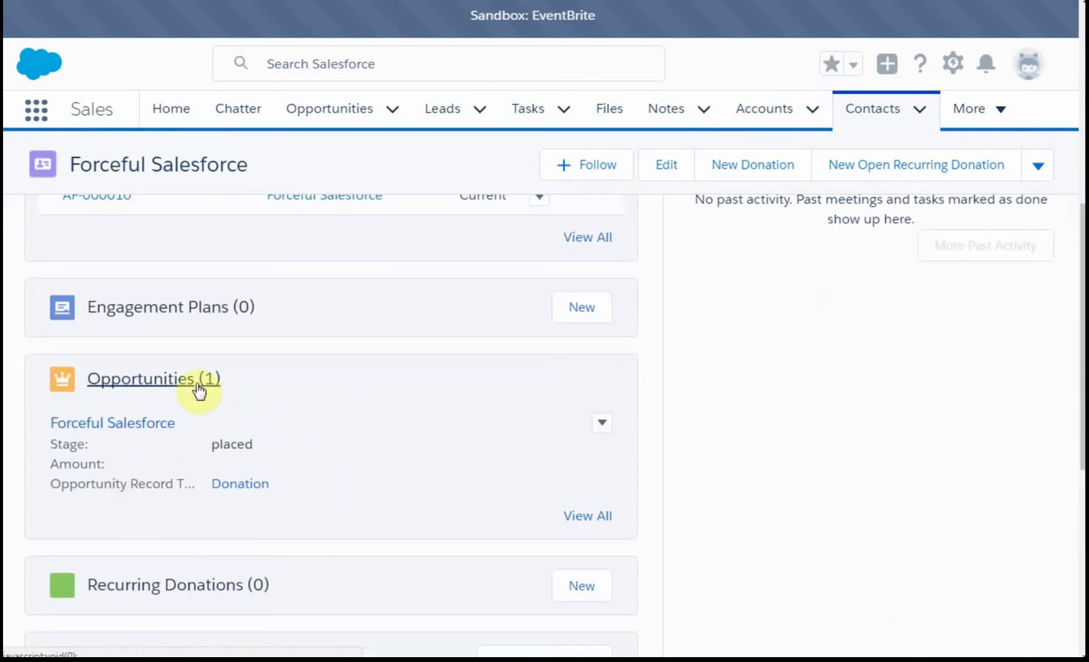
scroll(368, 521, "down", 3)
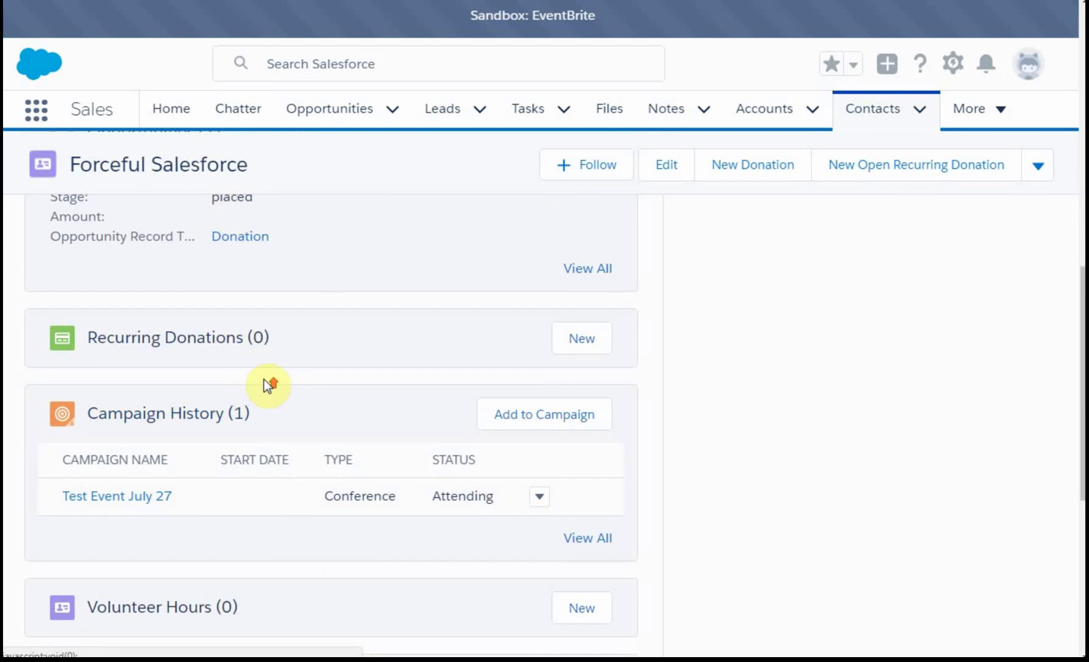
scroll(264, 380, "up", 2)
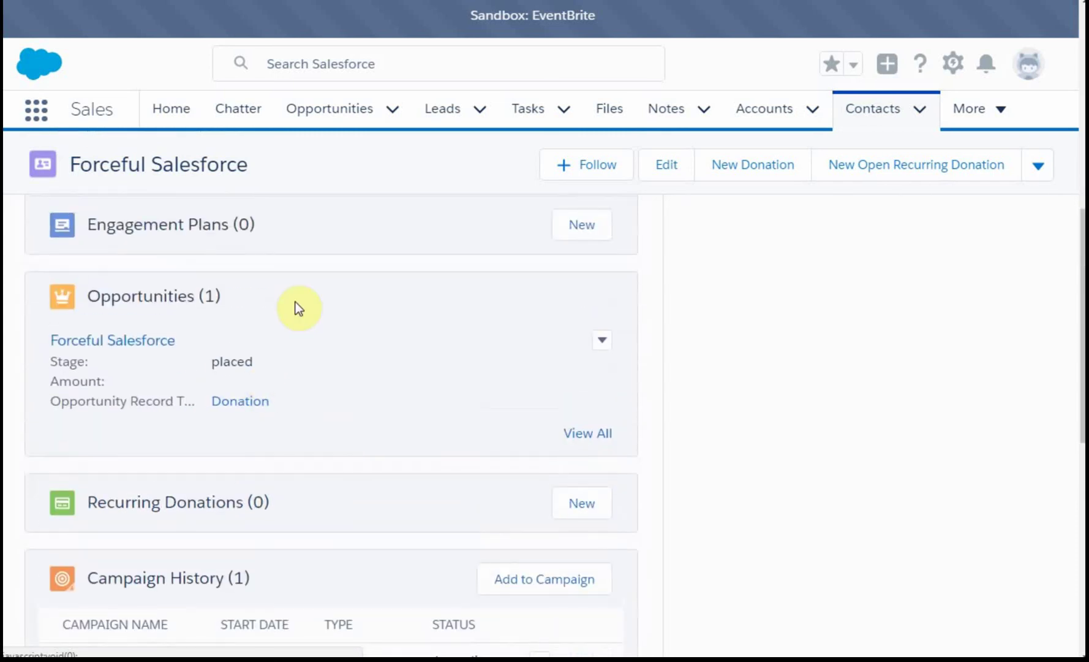